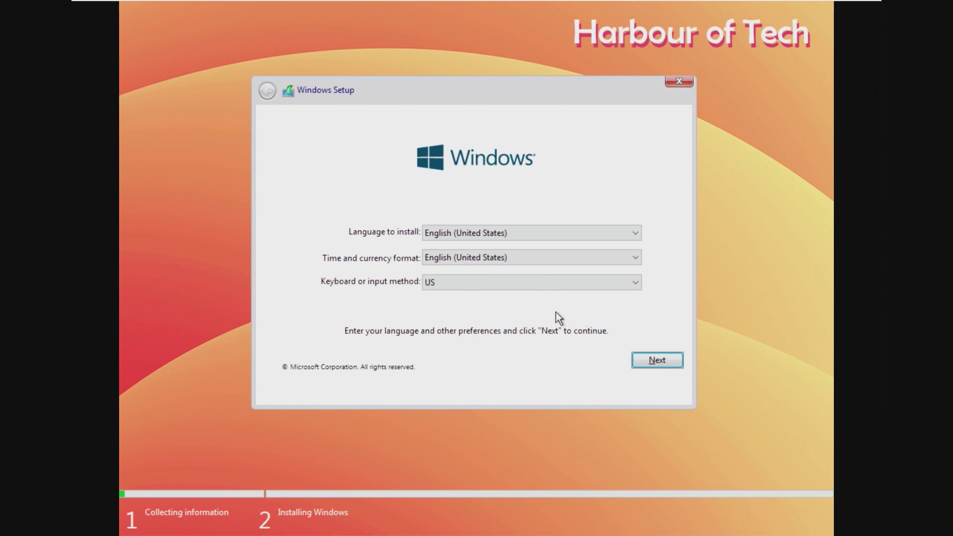
Accept English (United States) with the US keyboard and pick the Tiny11 22H2 Lite edition.
key(Return)
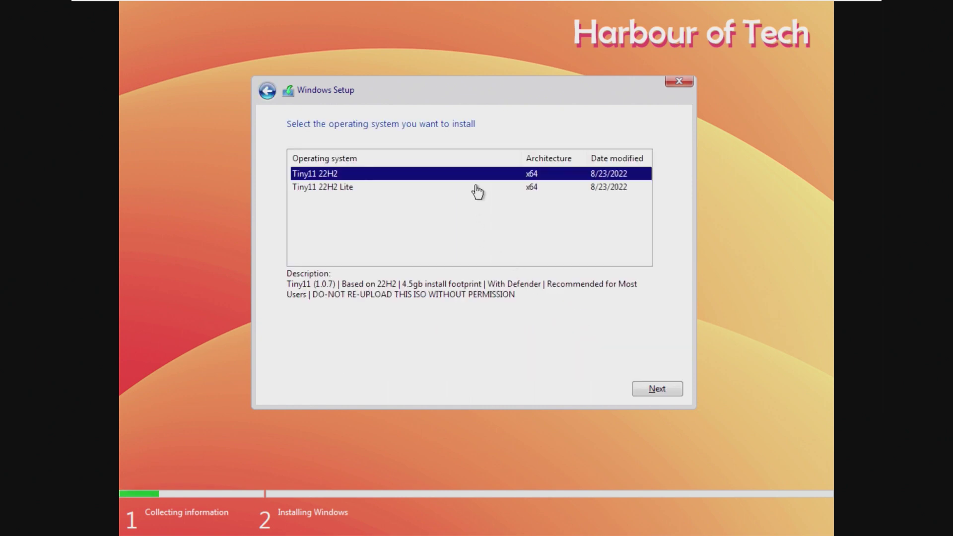
click(475, 187)
Select Tiny11 22H2 Lite, accept the license terms and install it on the chosen drive.
click(481, 175)
click(488, 187)
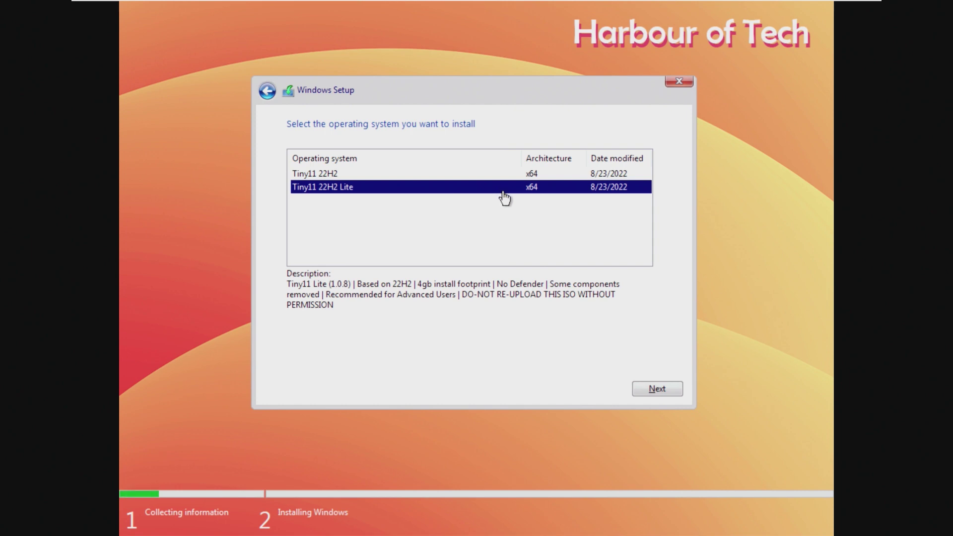
click(638, 386)
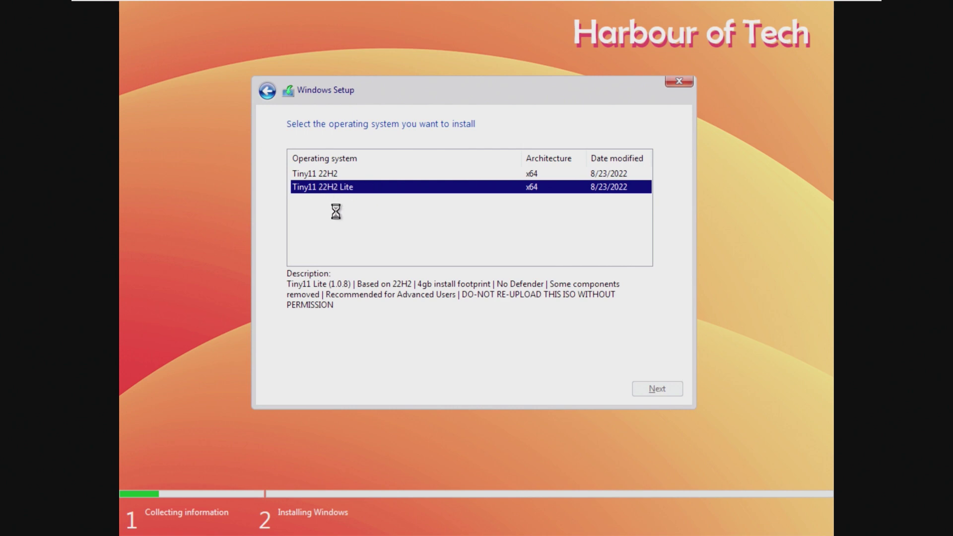
click(383, 357)
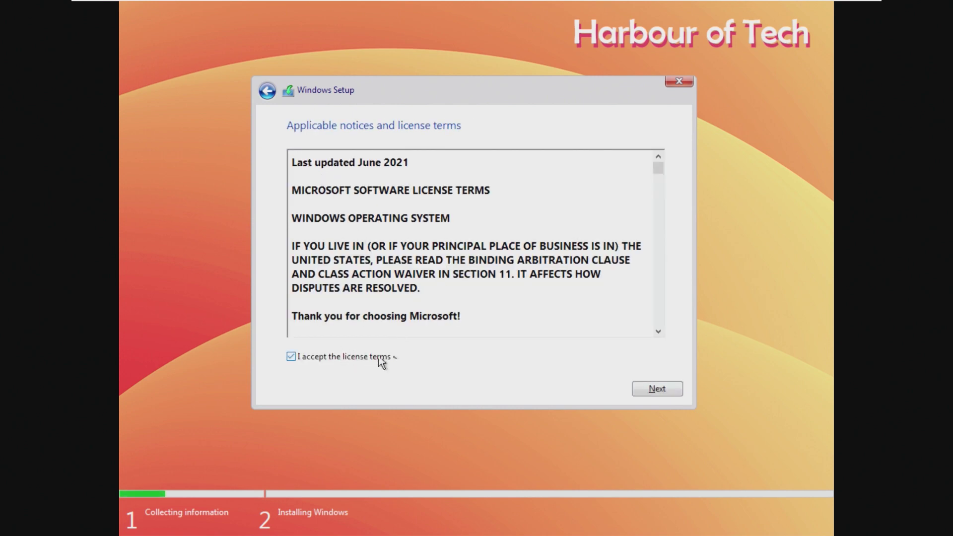
click(638, 388)
click(660, 388)
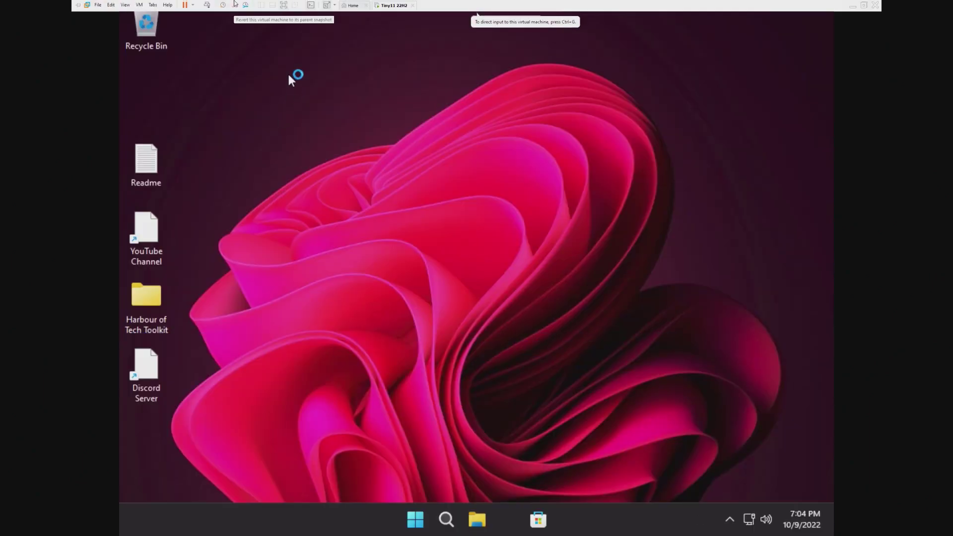
Start the VMware Tools install from the VM menu and open the DVD drive in This PC.
click(152, 5)
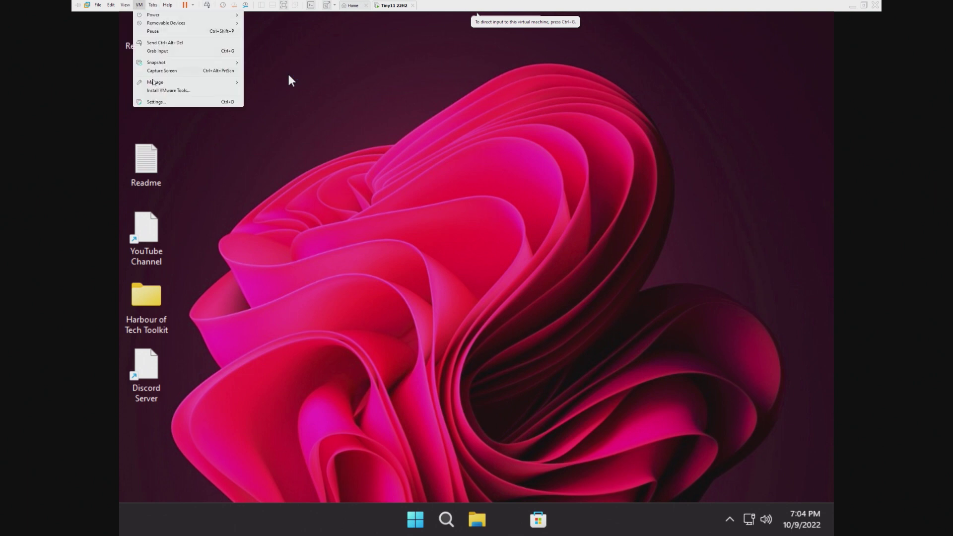
click(157, 91)
click(487, 292)
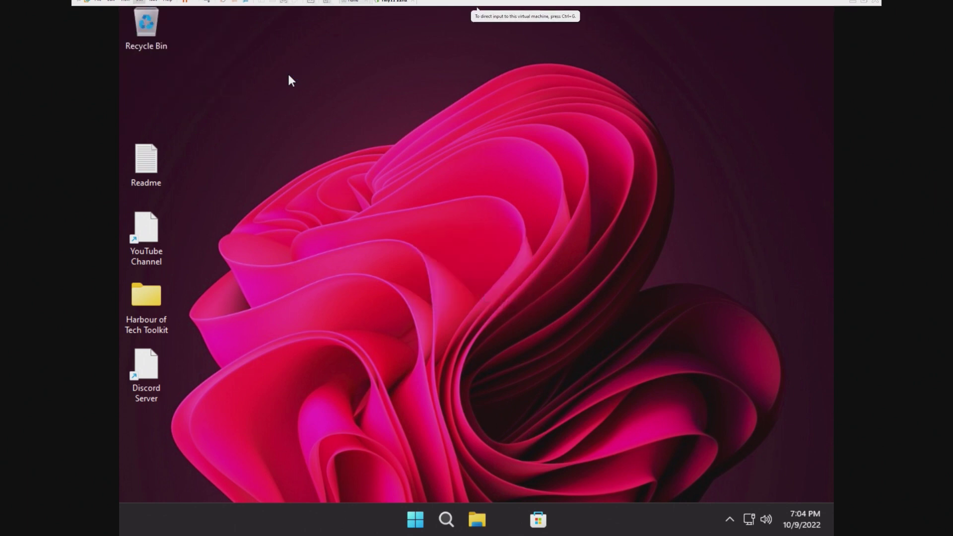
click(479, 513)
double_click(522, 322)
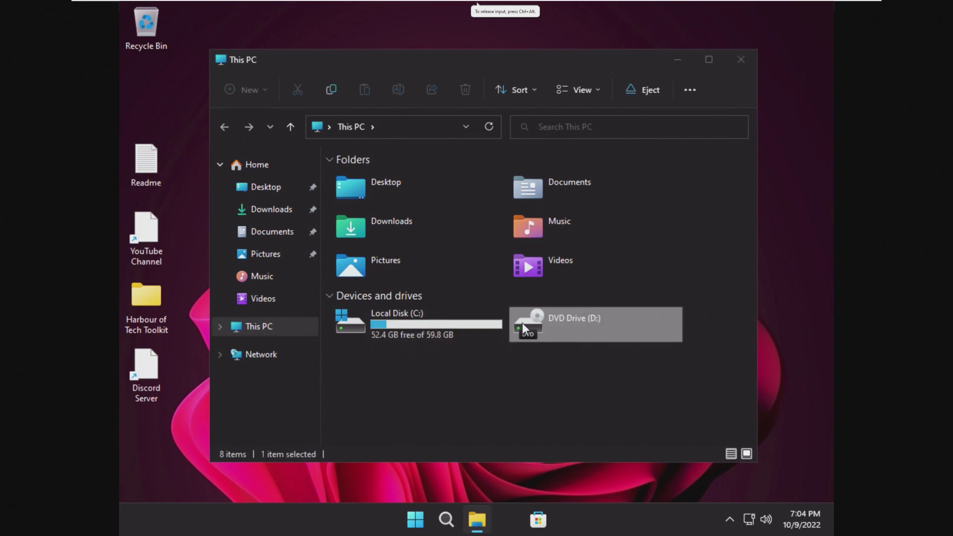
click(581, 193)
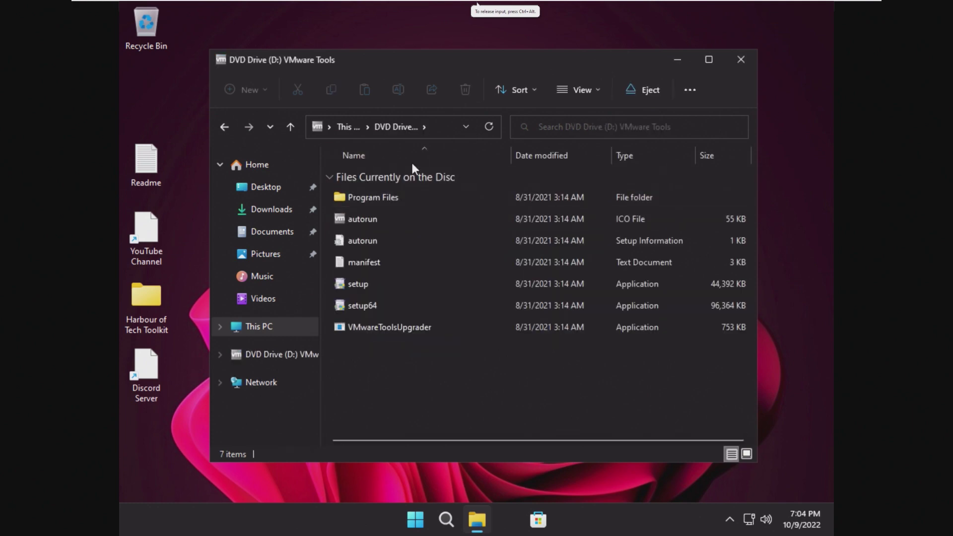
Run the disc's setup program and answer yes to compressing files to save disk space.
double_click(426, 290)
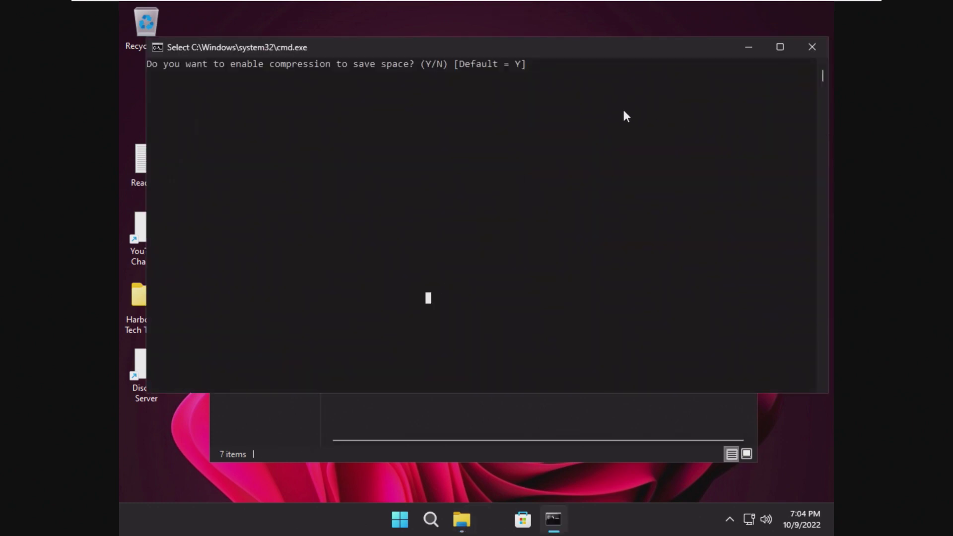
key(Return)
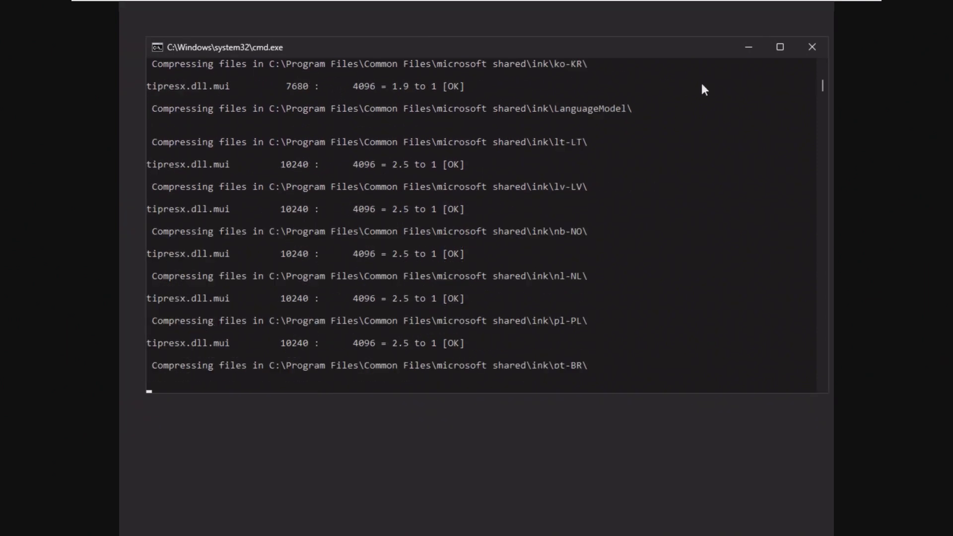
click(752, 47)
click(175, 492)
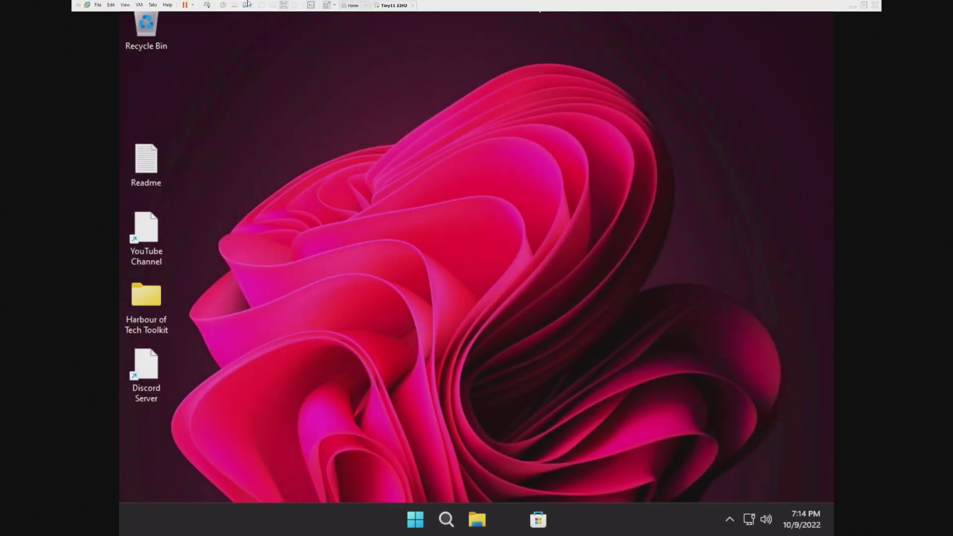
click(140, 4)
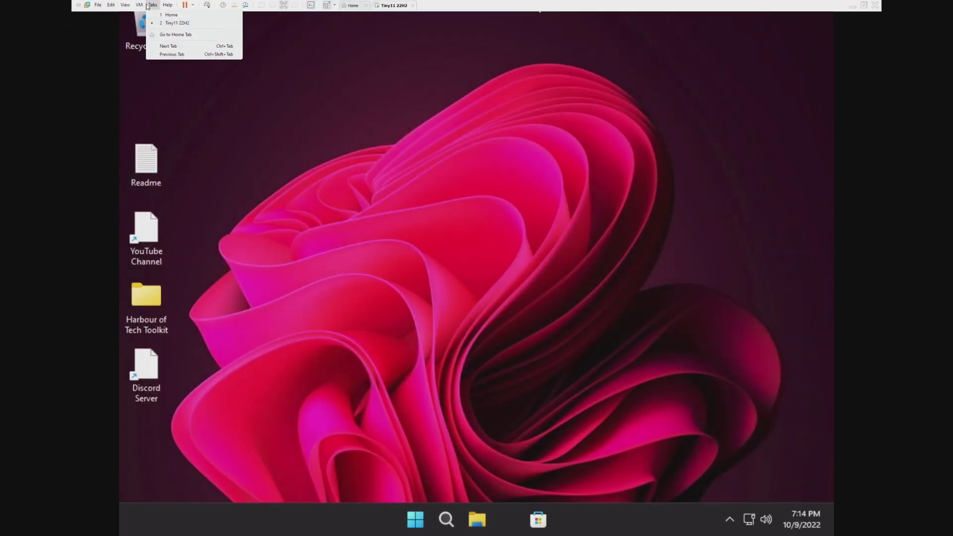
Launch VMware Tools from the DVD drive, approve the UAC prompt and close This PC.
click(479, 499)
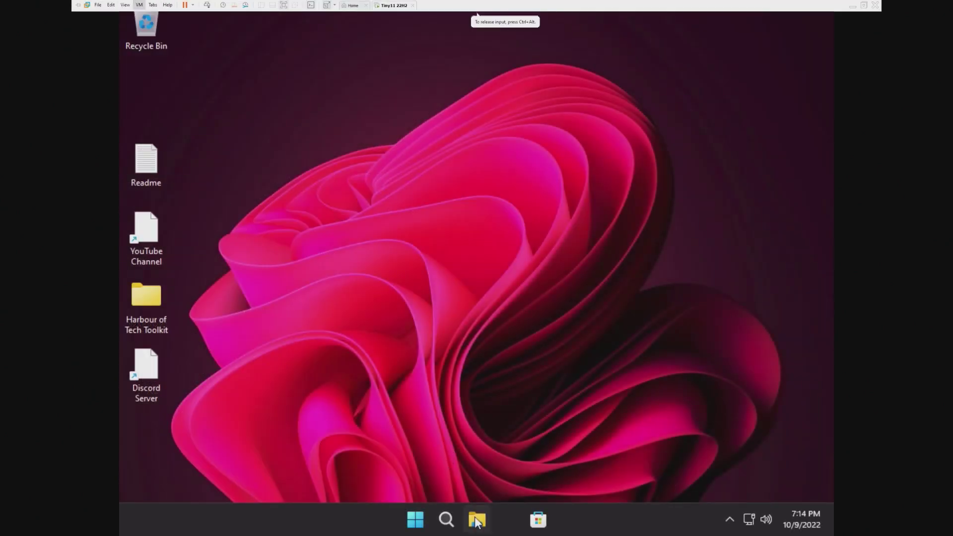
click(477, 519)
click(531, 325)
double_click(531, 325)
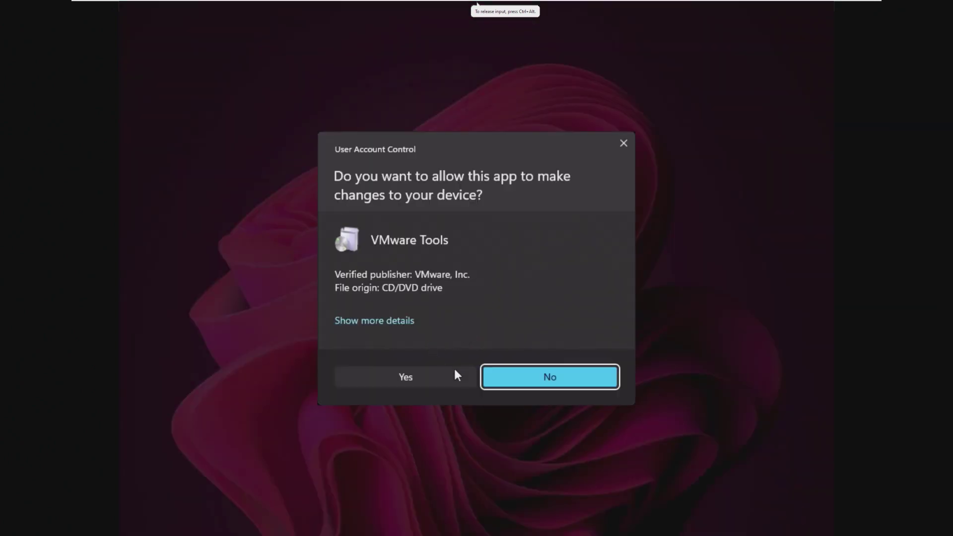
click(455, 372)
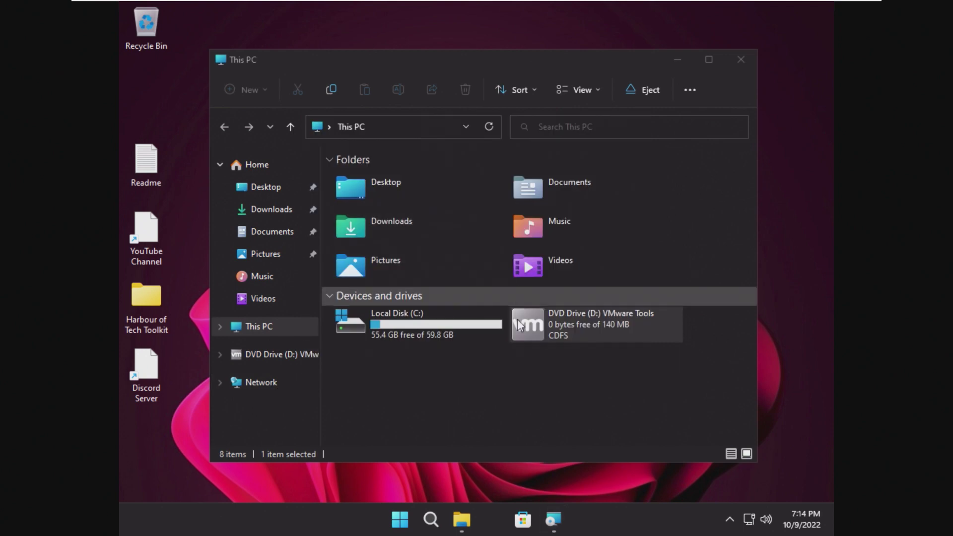
click(740, 59)
Install VMware Tools with the Typical setup type.
click(570, 366)
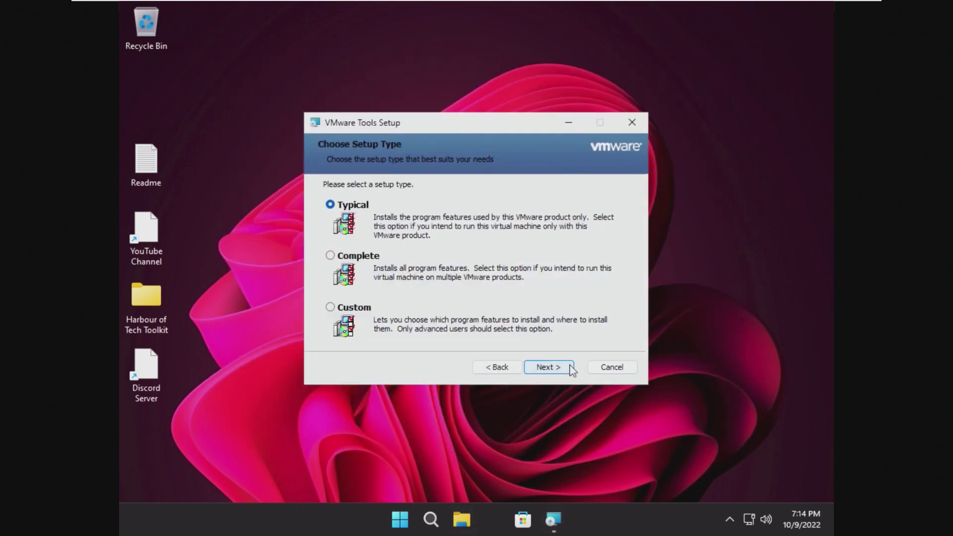
click(569, 367)
click(565, 366)
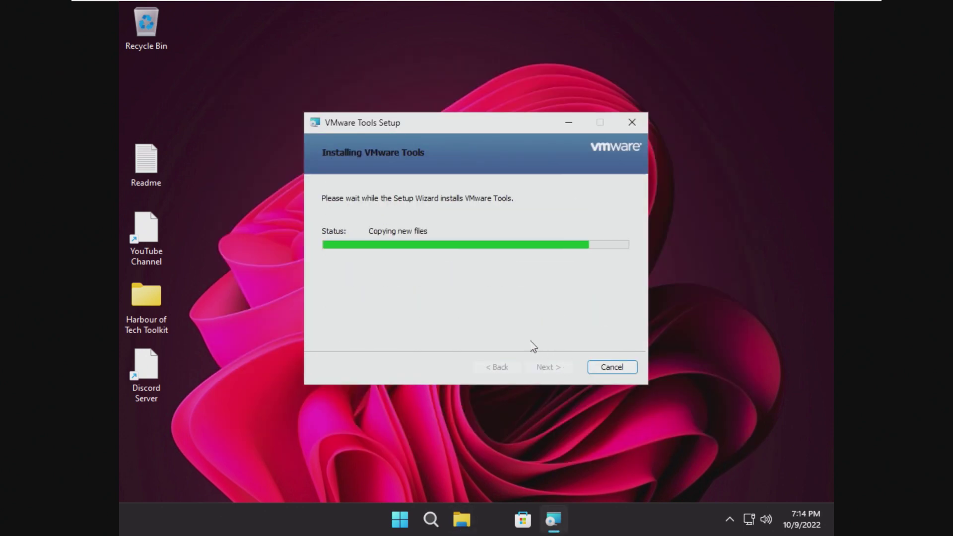
click(461, 519)
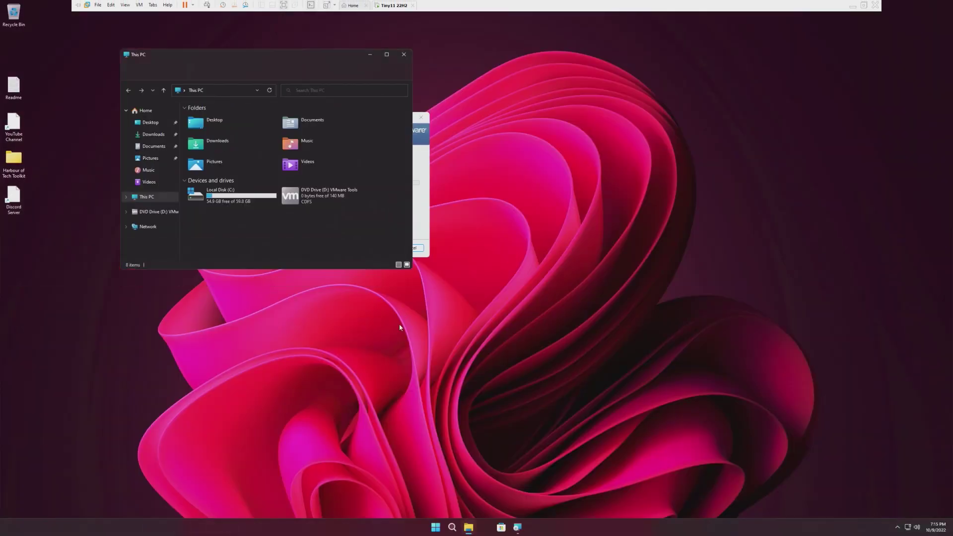
Close the This PC window and the completed VMware Tools Setup dialog.
click(403, 53)
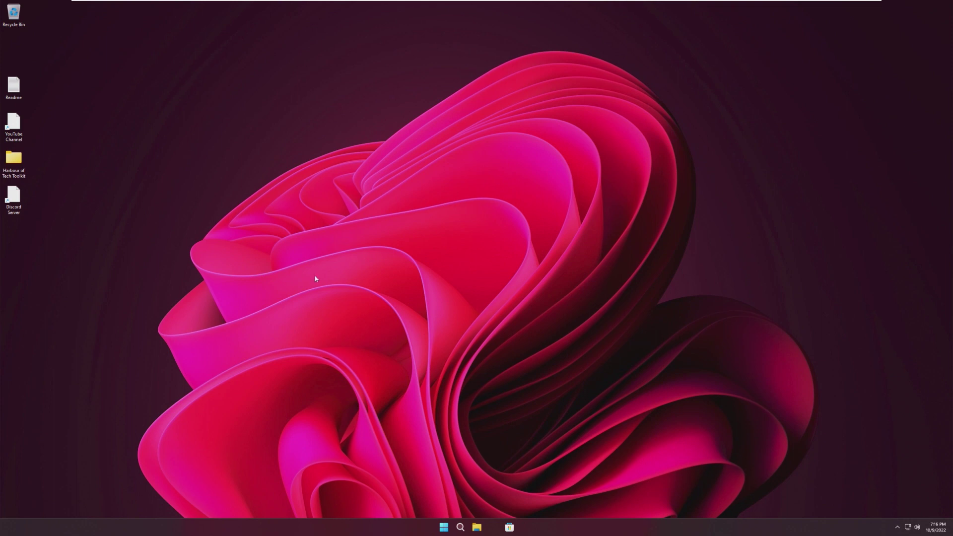
drag(310, 368, 400, 386)
Dismiss the Readme cannot-start error and open the Readme with Notepad instead.
double_click(14, 88)
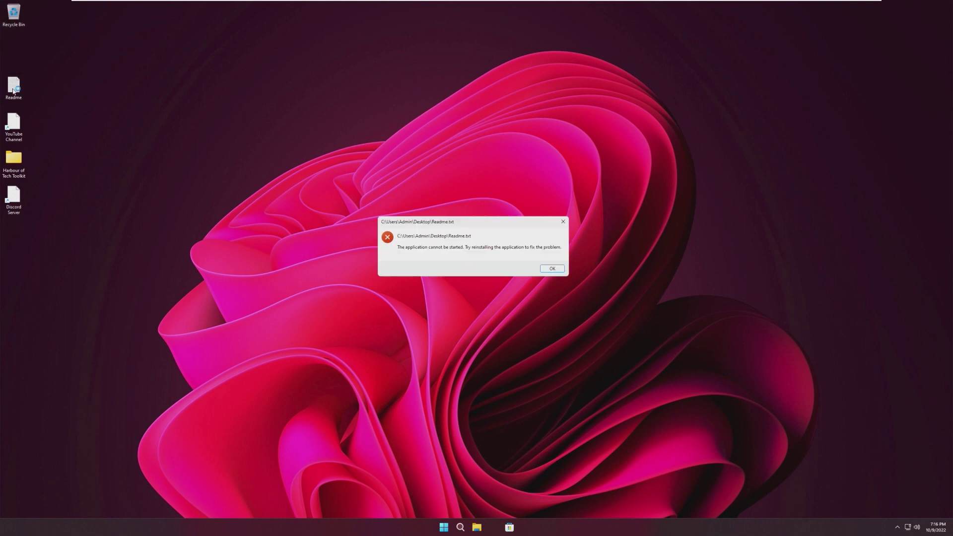
click(551, 268)
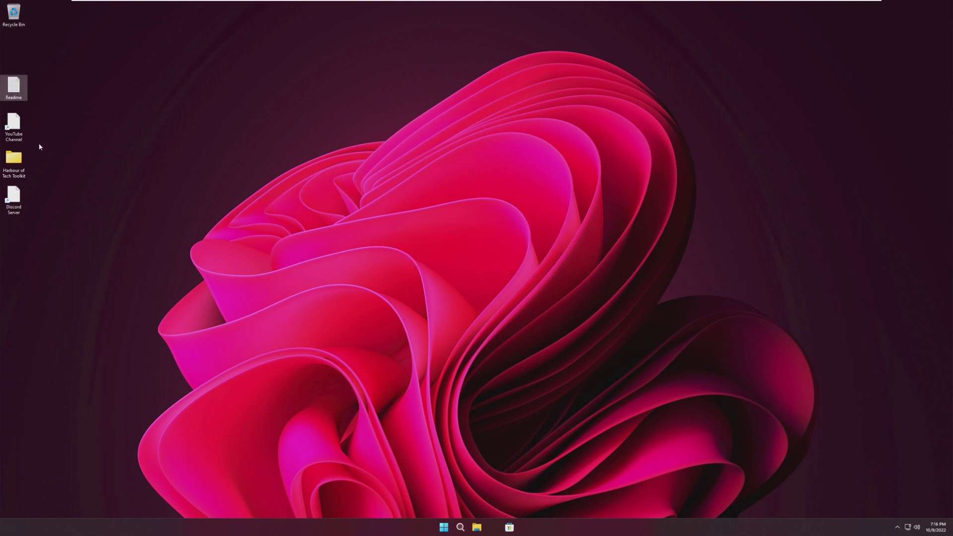
right_click(13, 89)
mouse_move(30, 120)
click(135, 125)
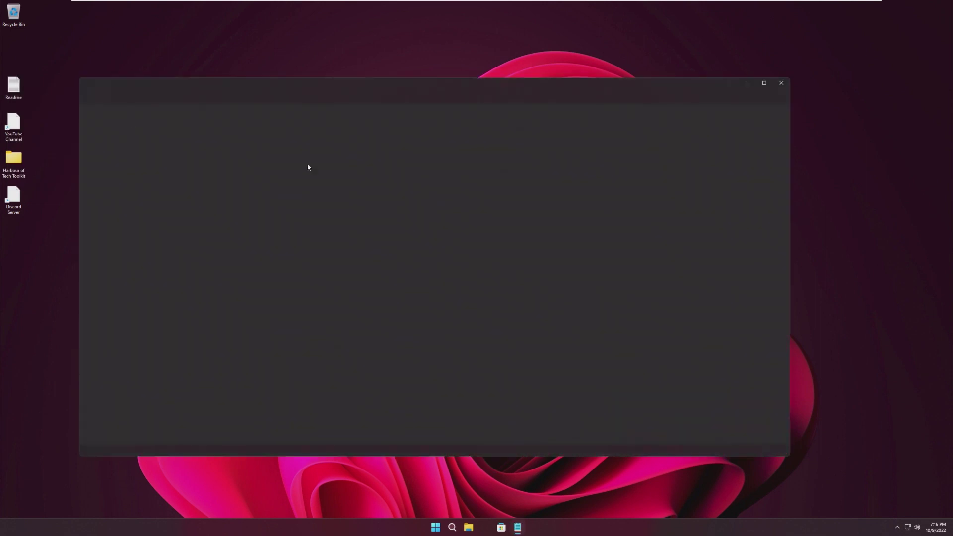
Highlight the support, credit and Toolkit lines while reading, then close Notepad.
drag(115, 131, 391, 161)
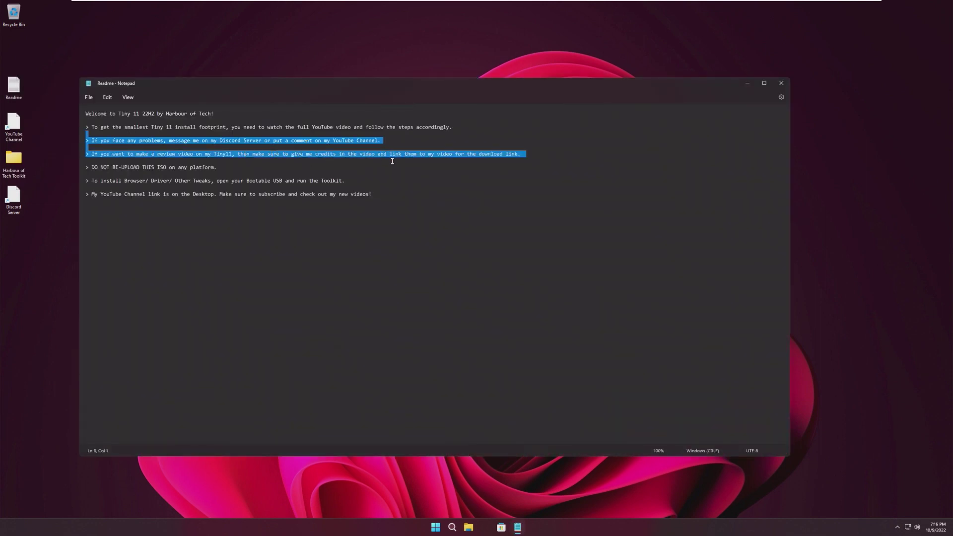
click(643, 144)
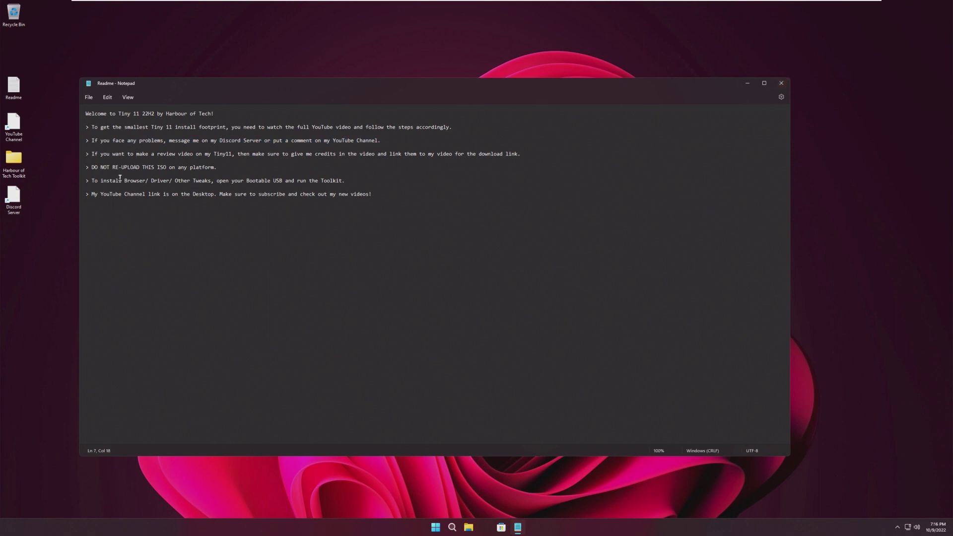
drag(101, 181, 349, 185)
click(223, 182)
click(783, 83)
Open the Harbour of Tech Toolkit folder and try launching Toolkit without admin rights.
double_click(17, 129)
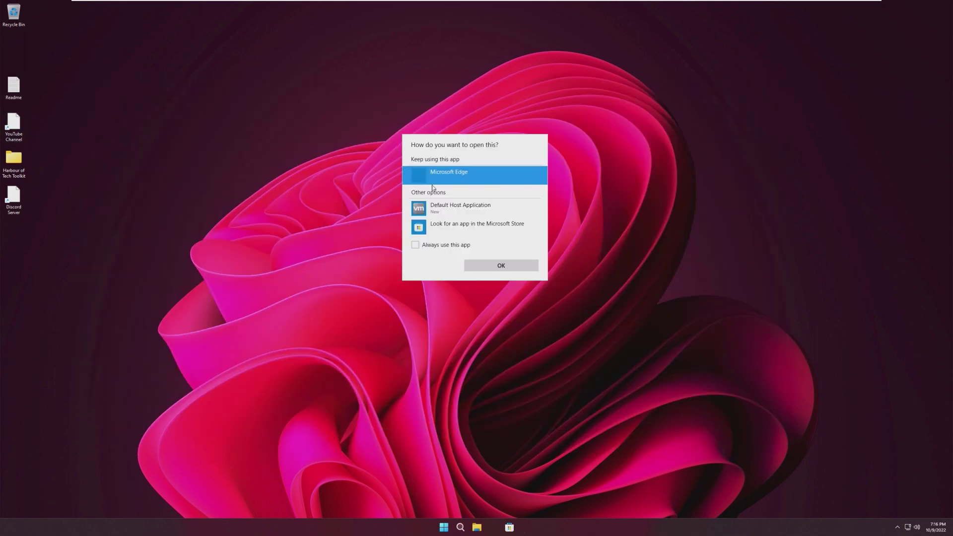
click(495, 271)
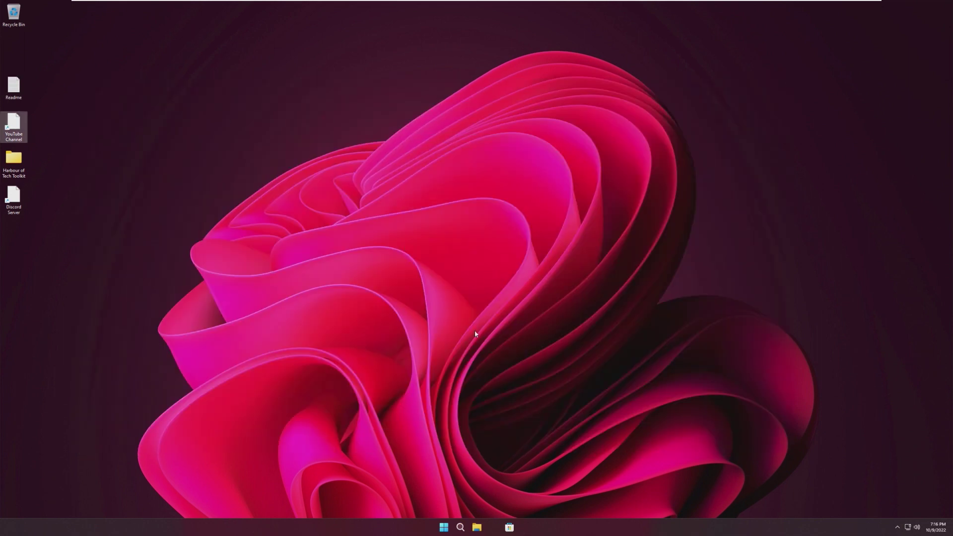
double_click(13, 161)
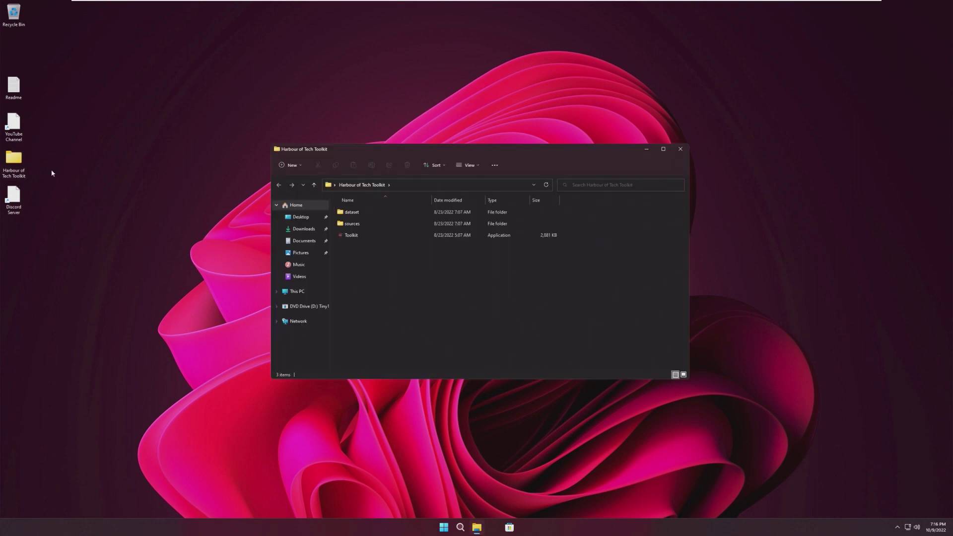
double_click(435, 240)
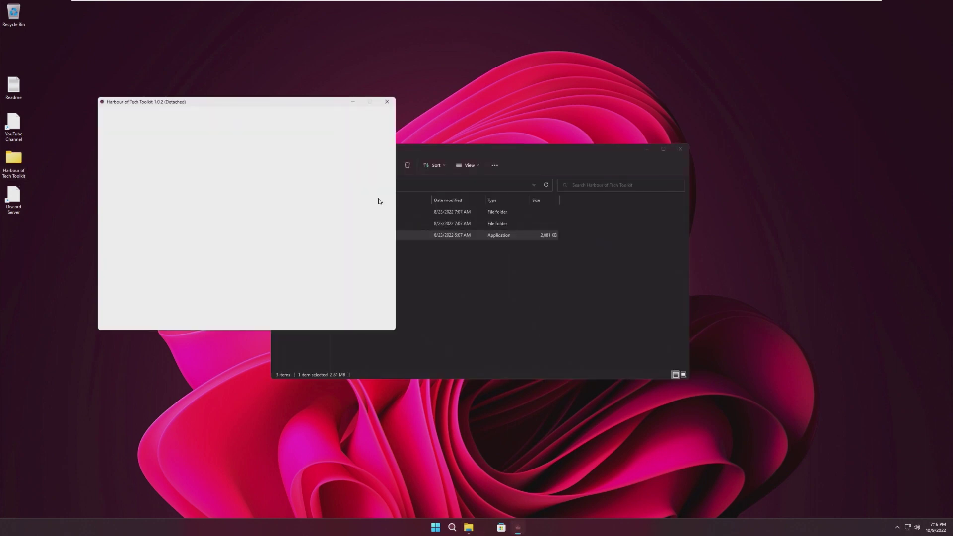
click(387, 102)
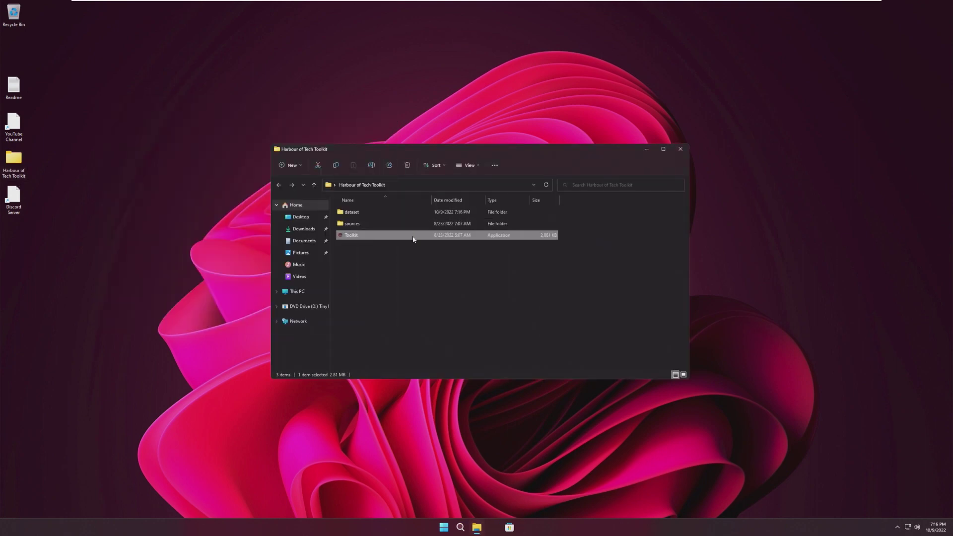
Run Toolkit as administrator, quit it with option 14, and dismiss the Discord shortcut error.
right_click(415, 237)
click(452, 274)
click(511, 326)
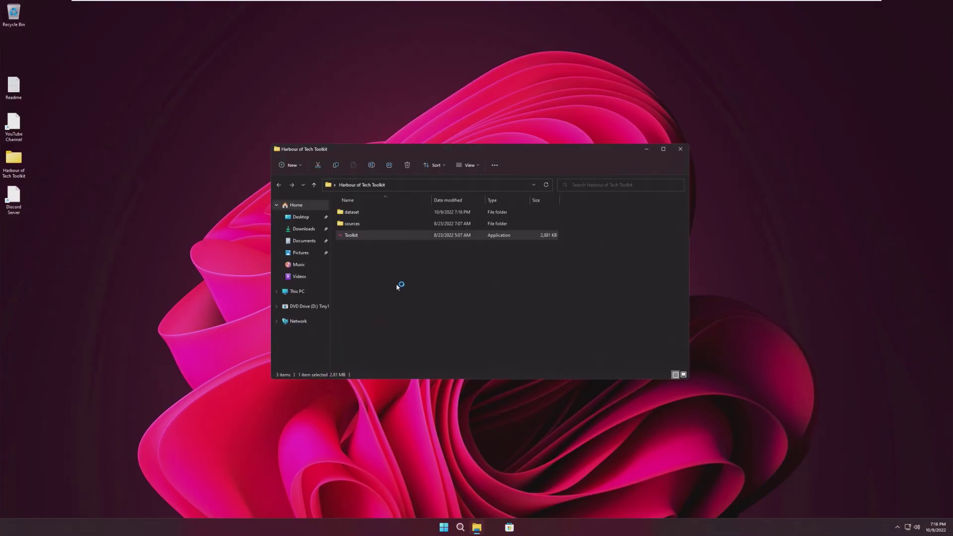
click(682, 150)
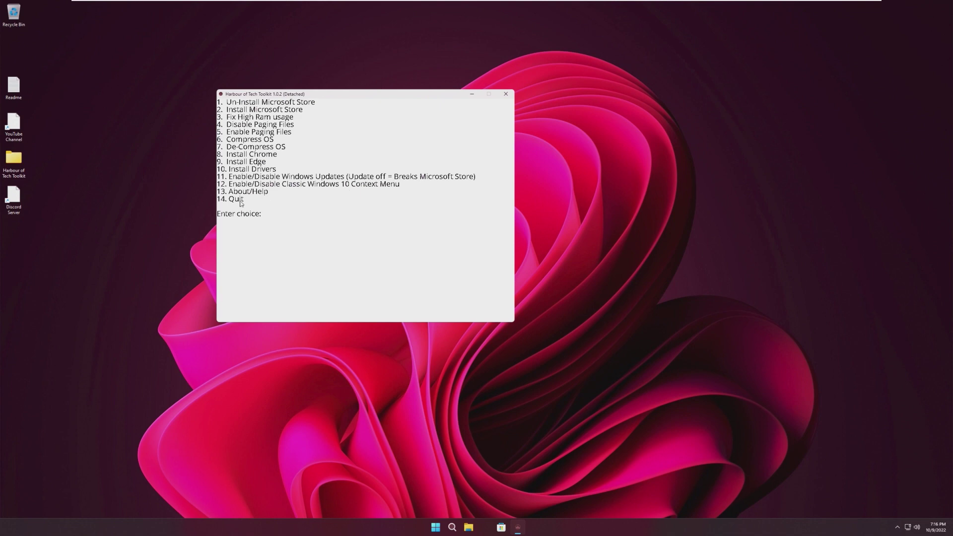
key(Return)
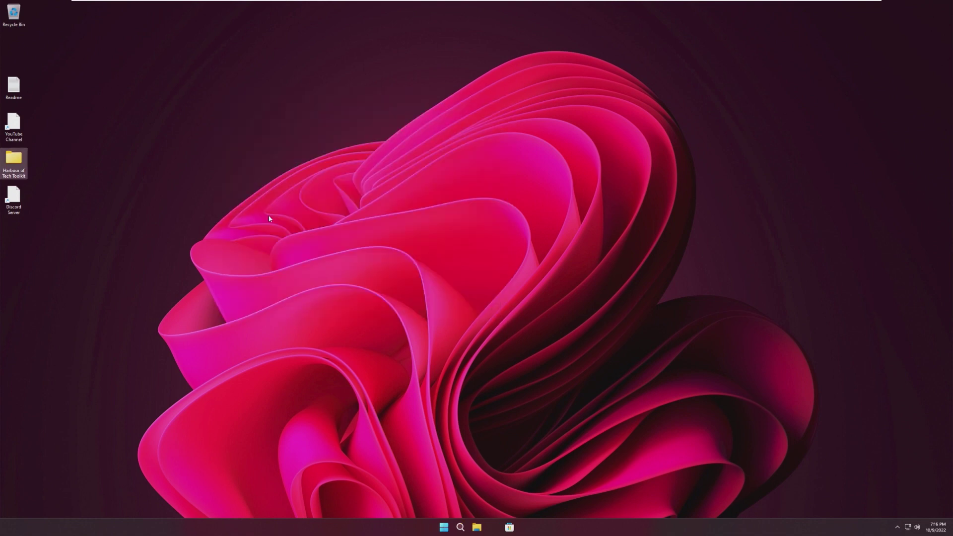
double_click(14, 199)
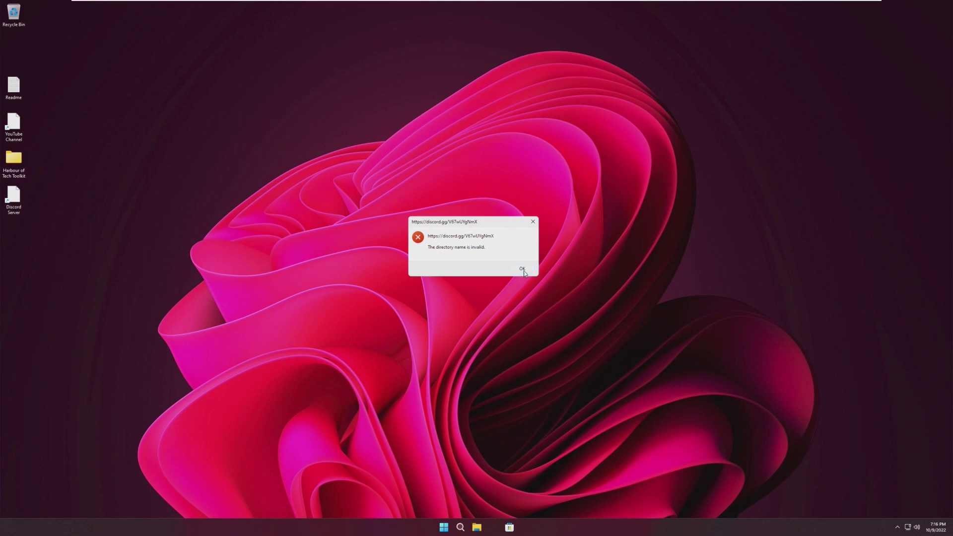
click(521, 268)
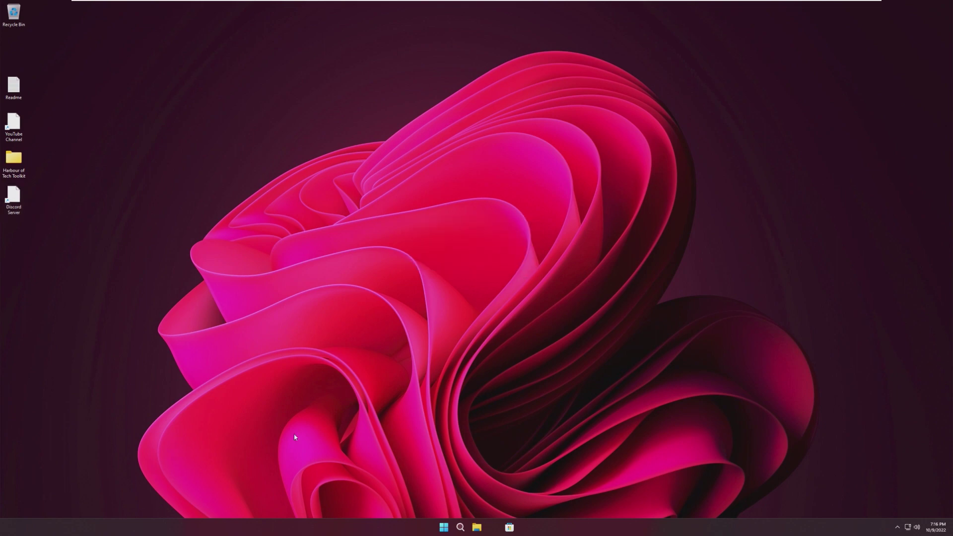
Toggle the Widgets and Task view taskbar items in Taskbar settings, leaving both off.
right_click(21, 527)
click(49, 511)
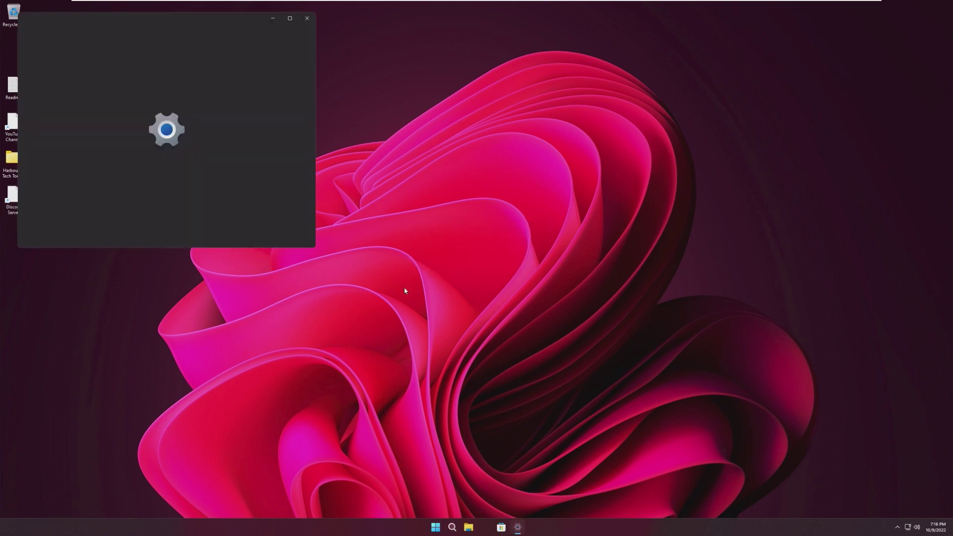
click(282, 178)
click(282, 157)
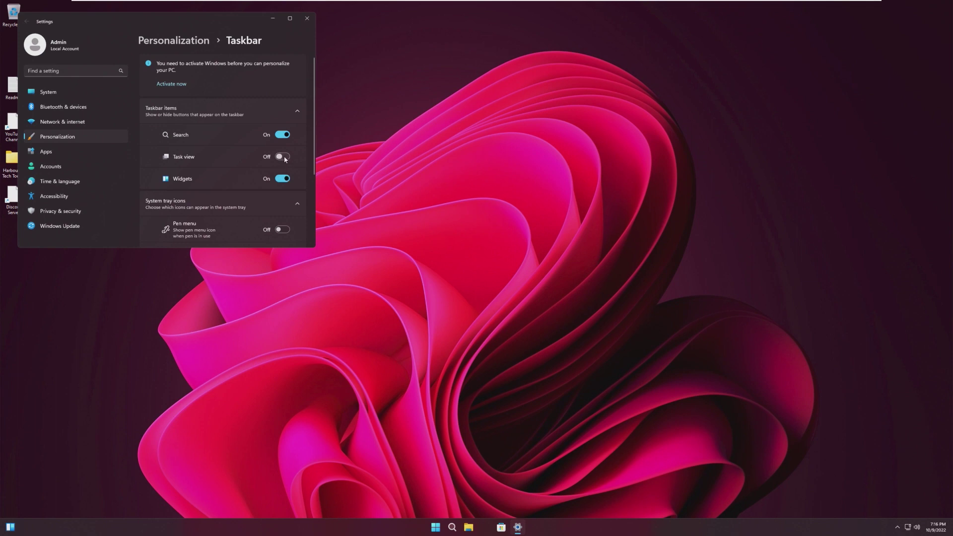
click(283, 157)
click(283, 178)
click(283, 178)
click(283, 178)
click(308, 18)
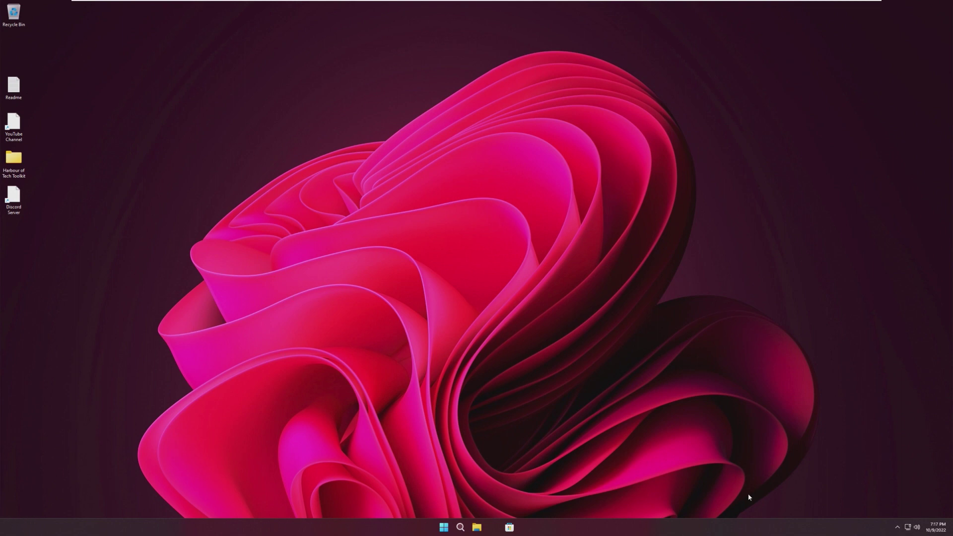
View the calendar, quick settings panel and hidden notification-area icons.
click(936, 527)
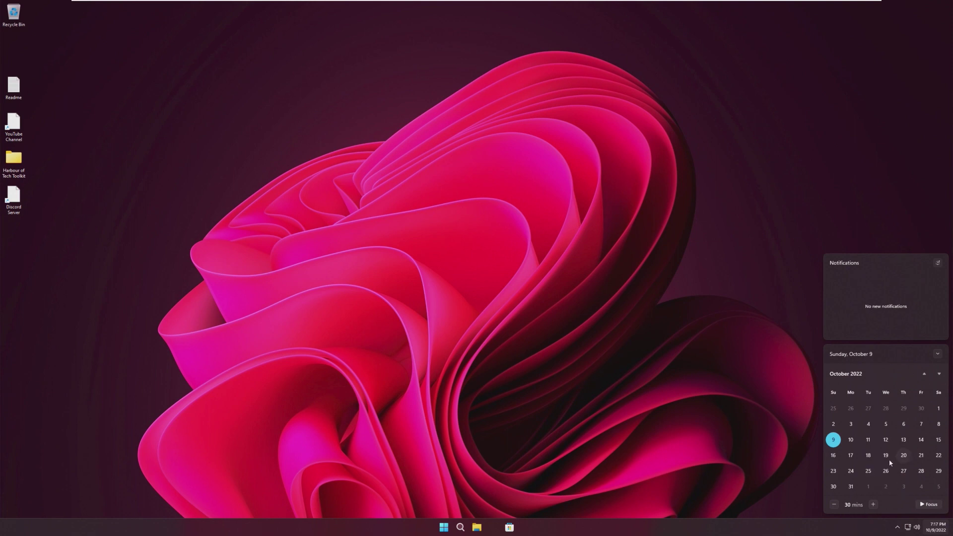
click(912, 527)
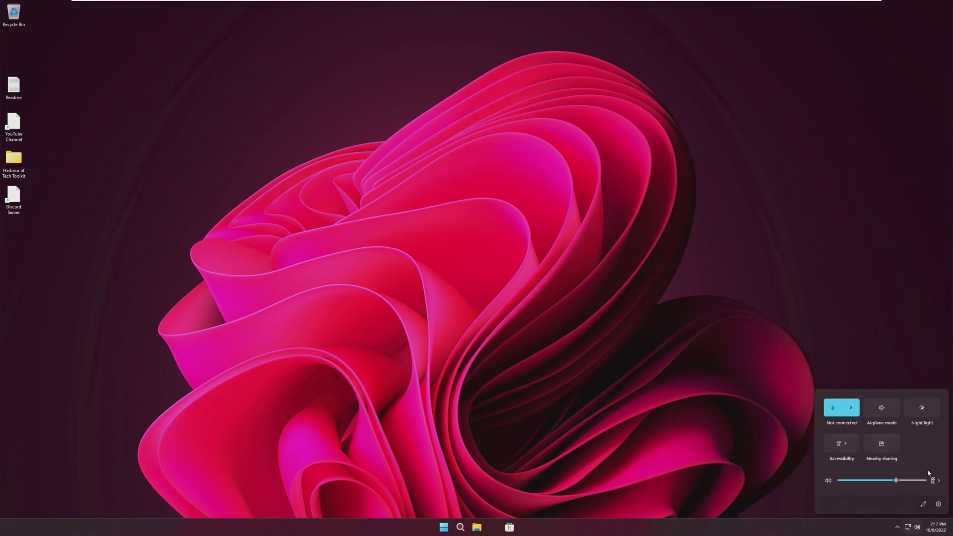
click(897, 527)
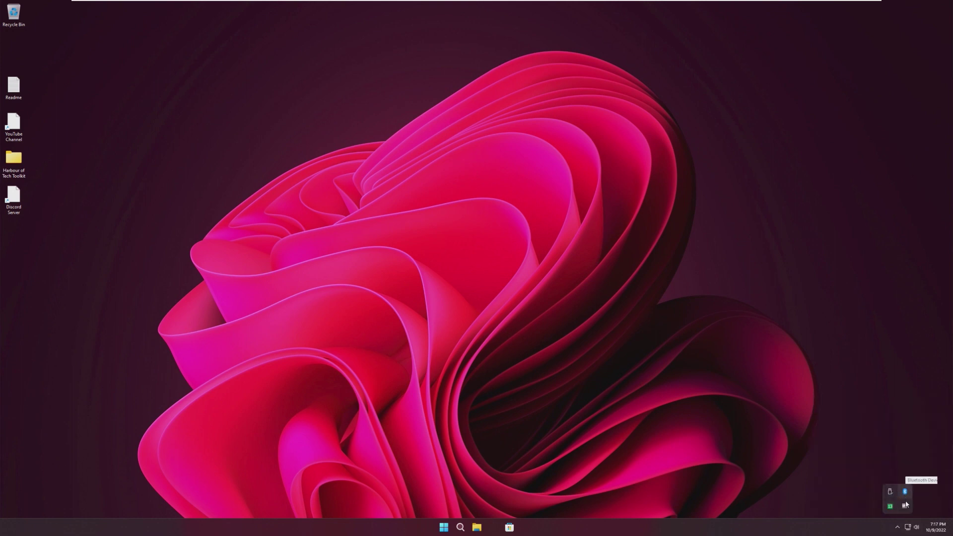
Open the memory cleaner's Settings, view the General page, then close it.
right_click(890, 506)
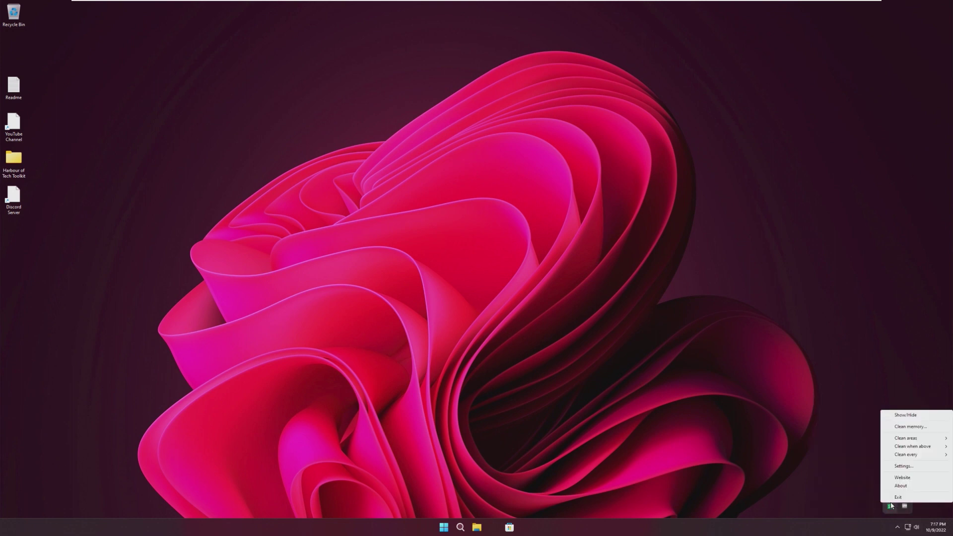
click(904, 465)
click(391, 209)
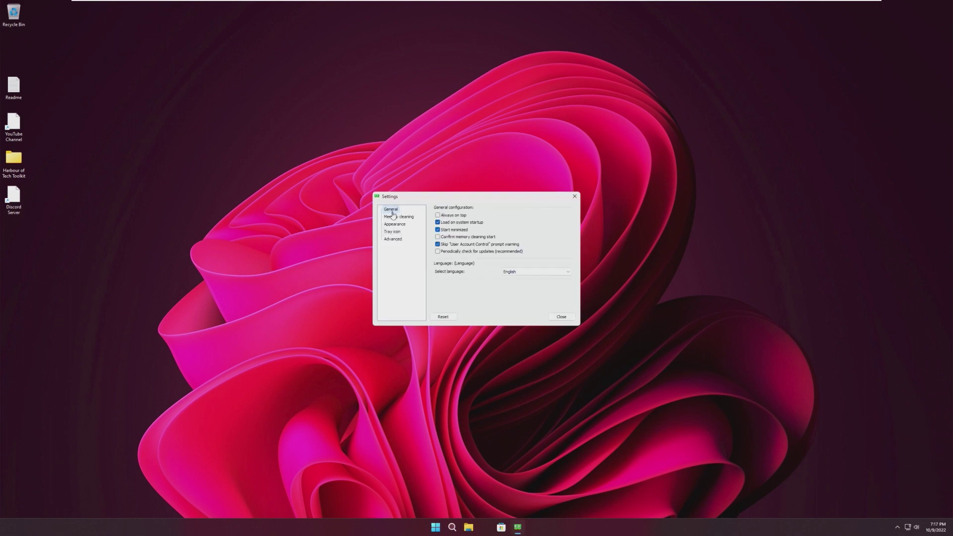
click(574, 196)
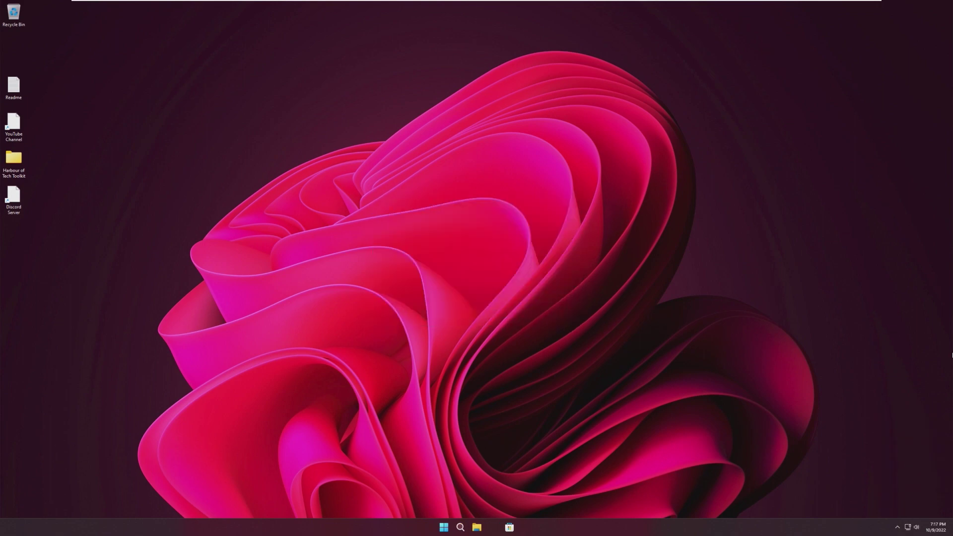
Browse the memory cleaner's Clean areas and Clean every options, then dismiss the menu.
click(897, 527)
right_click(891, 506)
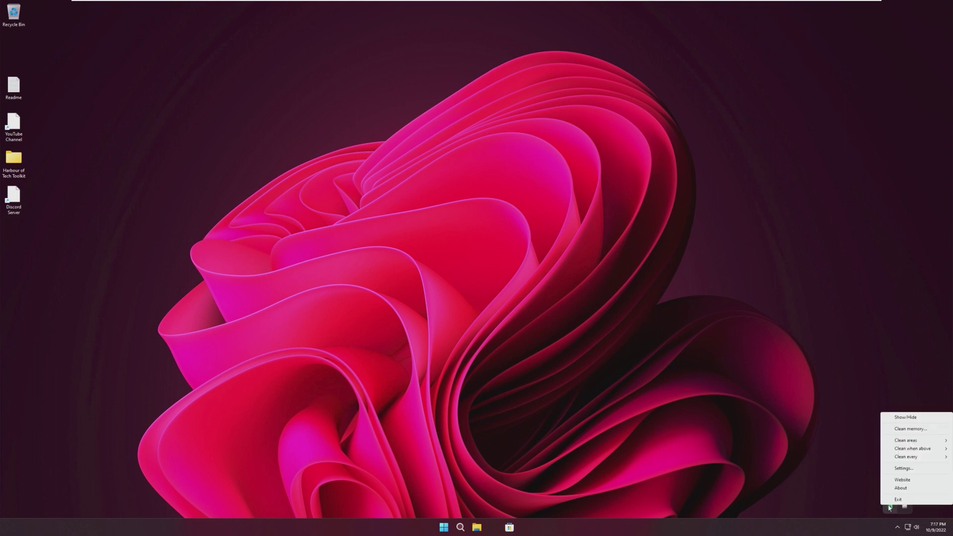
mouse_move(906, 441)
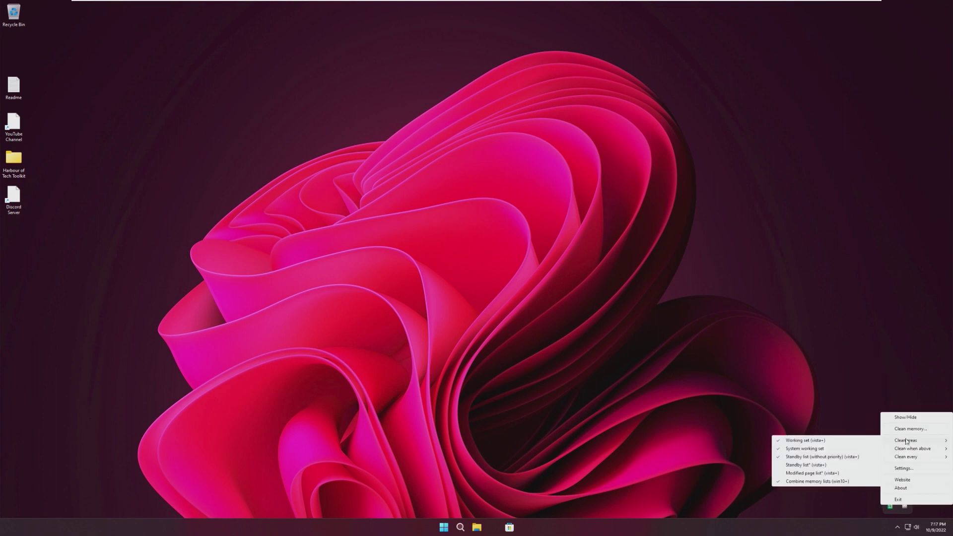
mouse_move(912, 460)
click(911, 429)
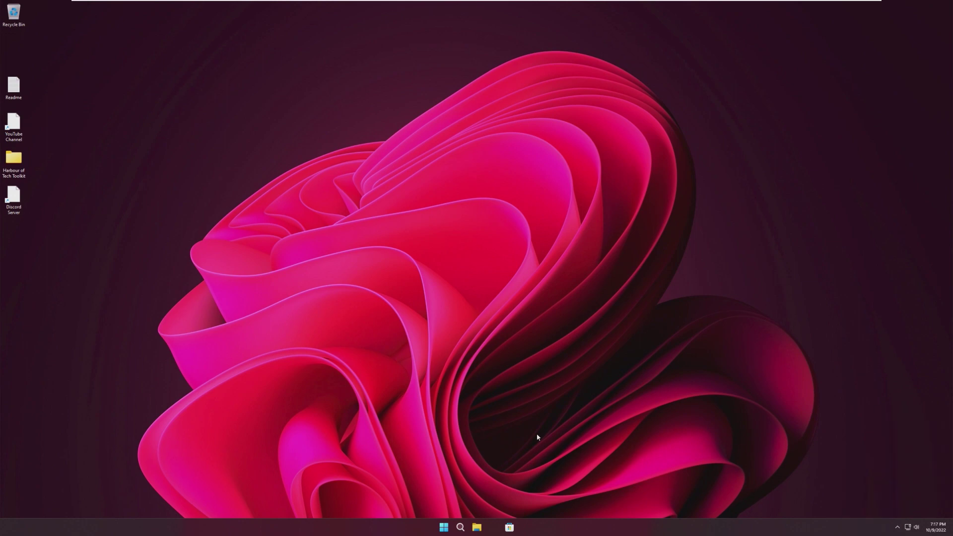
Launch Voice access from the Accessibility group in Start's All apps list.
click(443, 527)
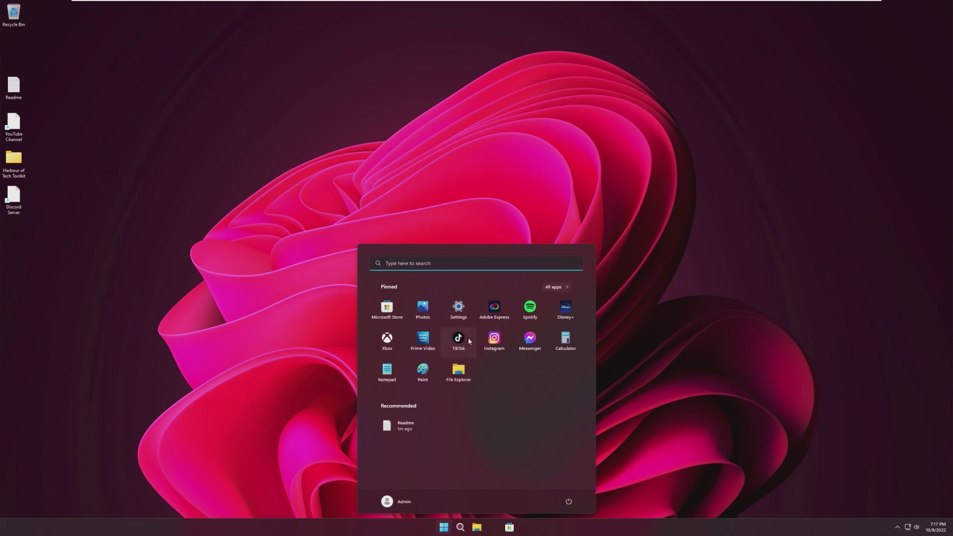
drag(459, 339, 482, 370)
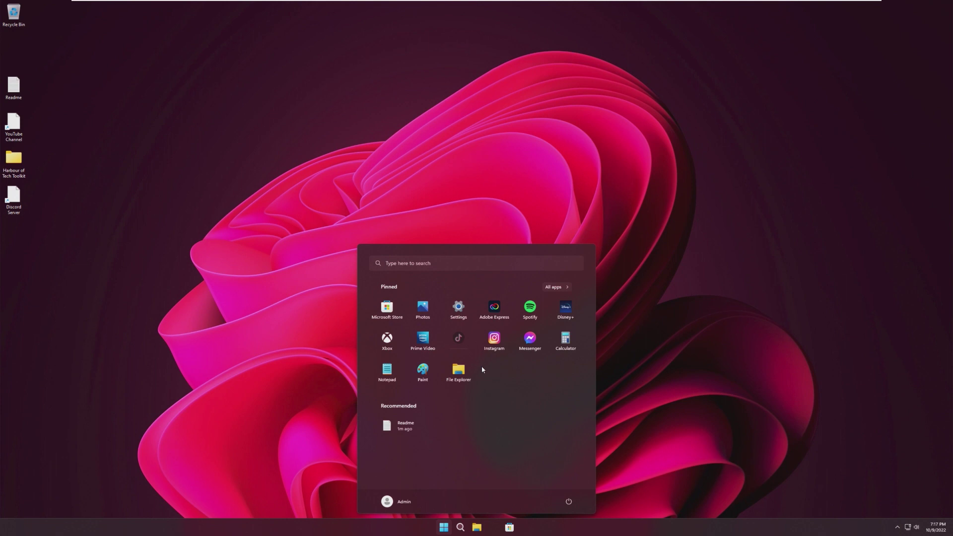
click(554, 286)
scroll(493, 355, down, 5)
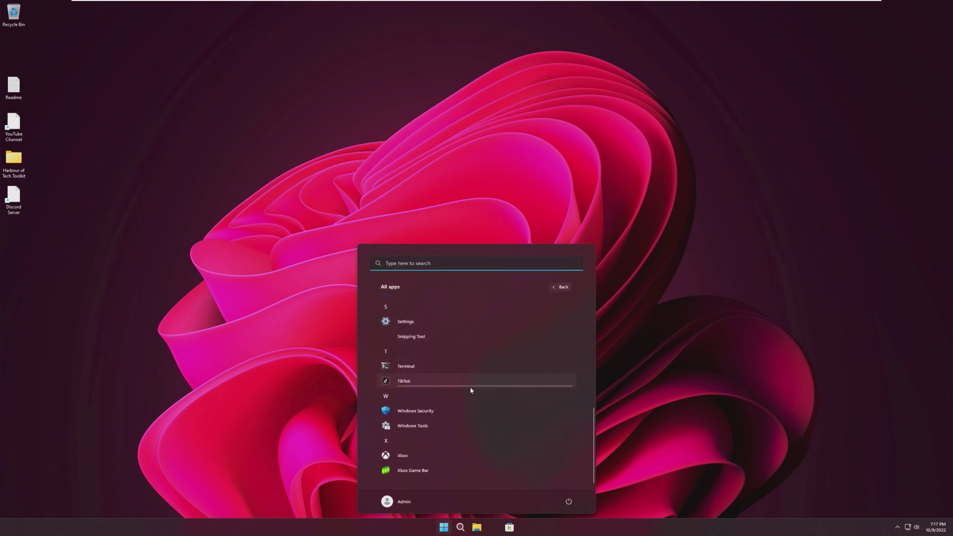
scroll(452, 401, up, 5)
click(430, 318)
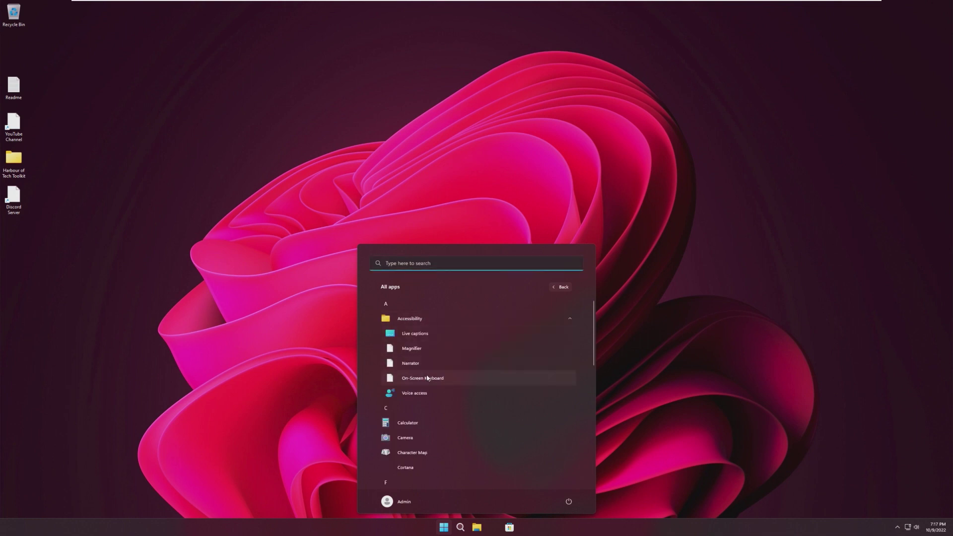
click(421, 394)
Try launching Paint from All apps, dismiss its can't-open error and close Start.
click(447, 524)
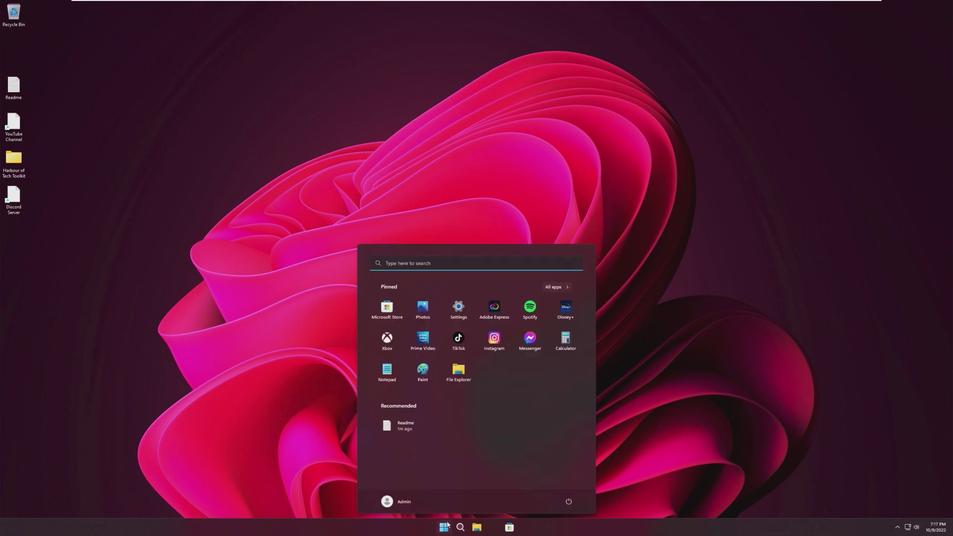
click(557, 287)
scroll(453, 368, down, 2)
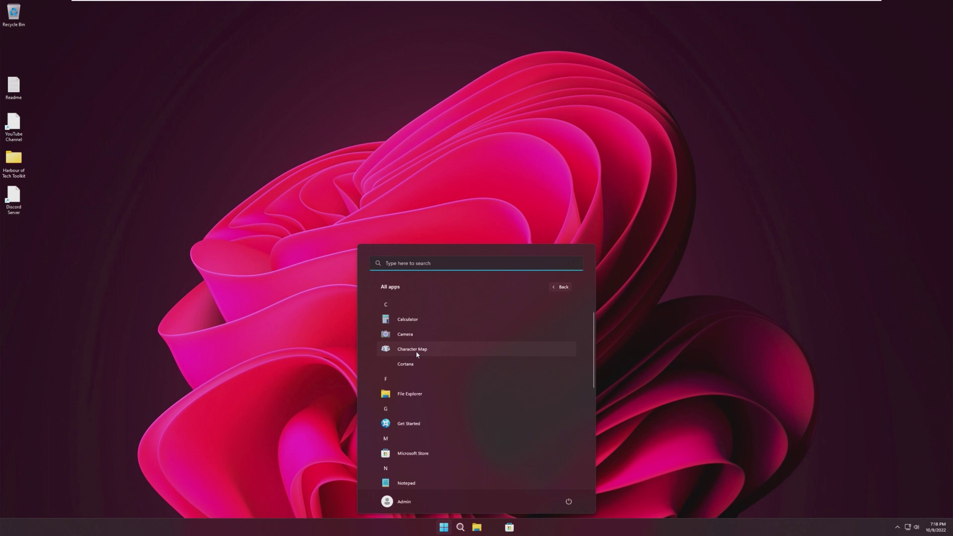
scroll(412, 362, down, 2)
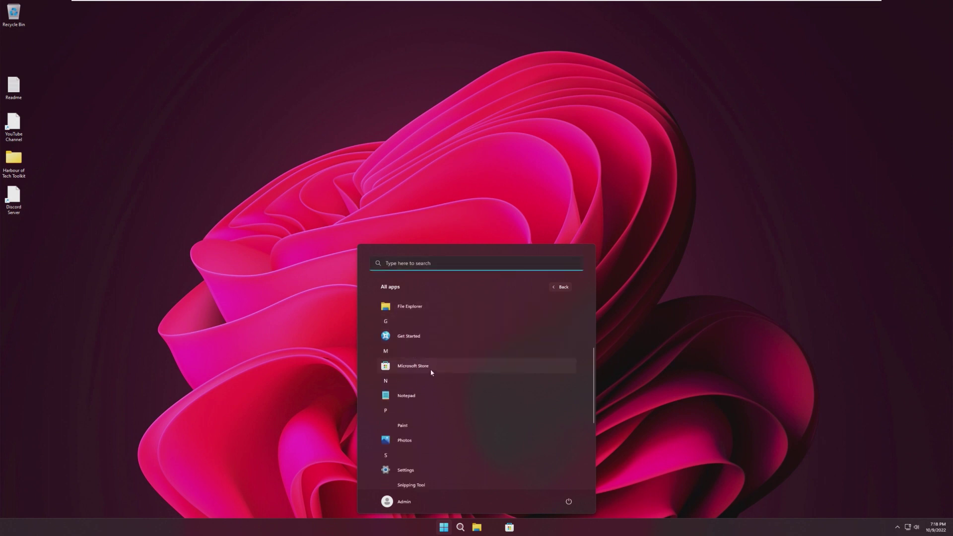
scroll(432, 395, down, 2)
click(431, 338)
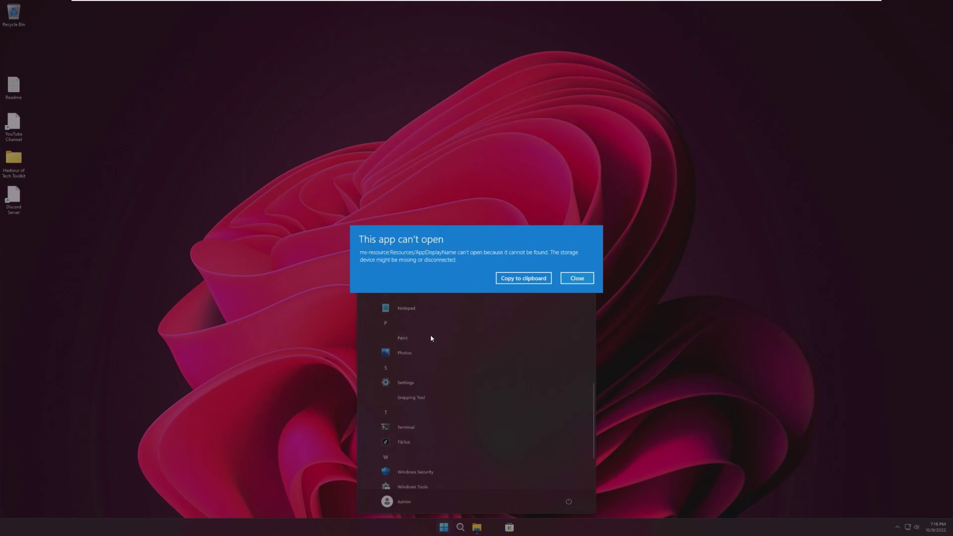
click(576, 281)
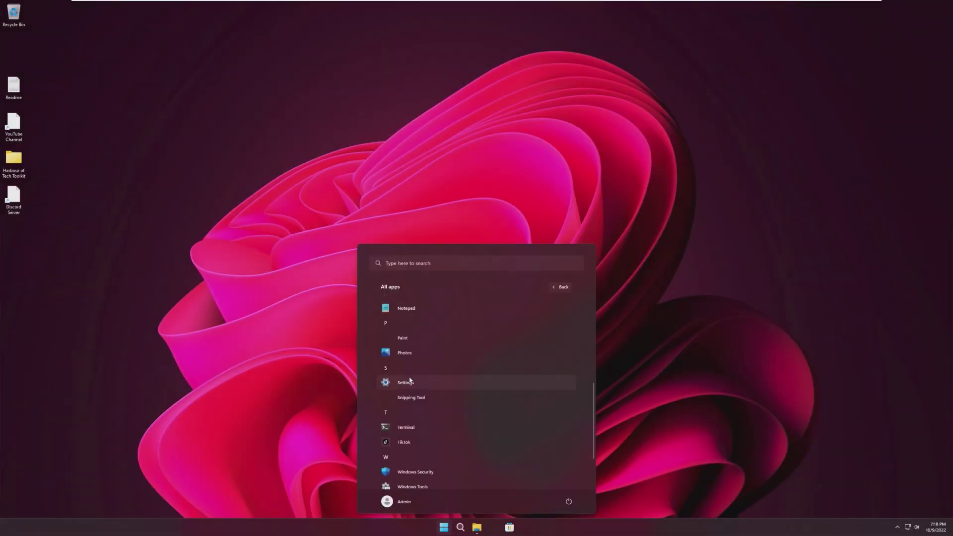
scroll(421, 321, down, 2)
click(417, 340)
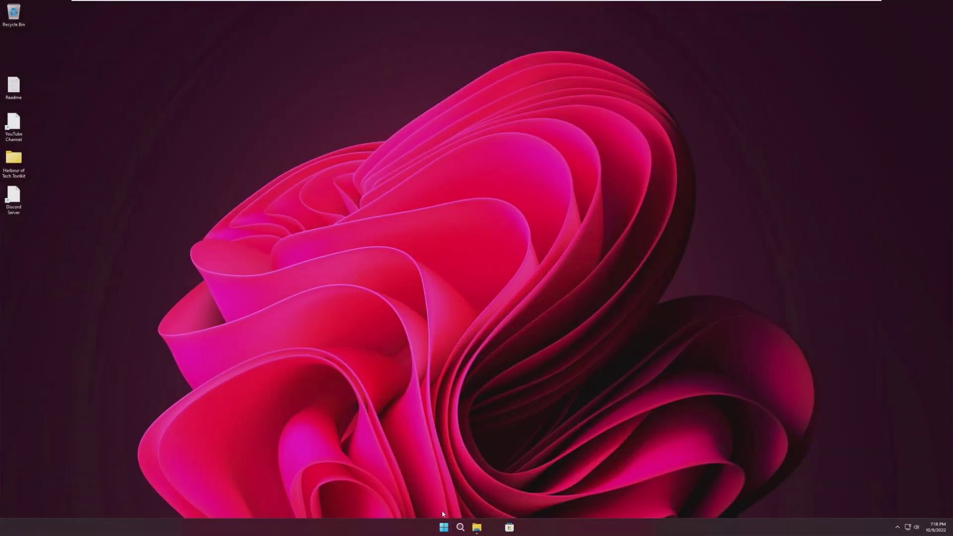
Uninstall TikTok from the All apps list and confirm removing it and its data.
click(444, 526)
click(566, 291)
scroll(464, 328, down, 2)
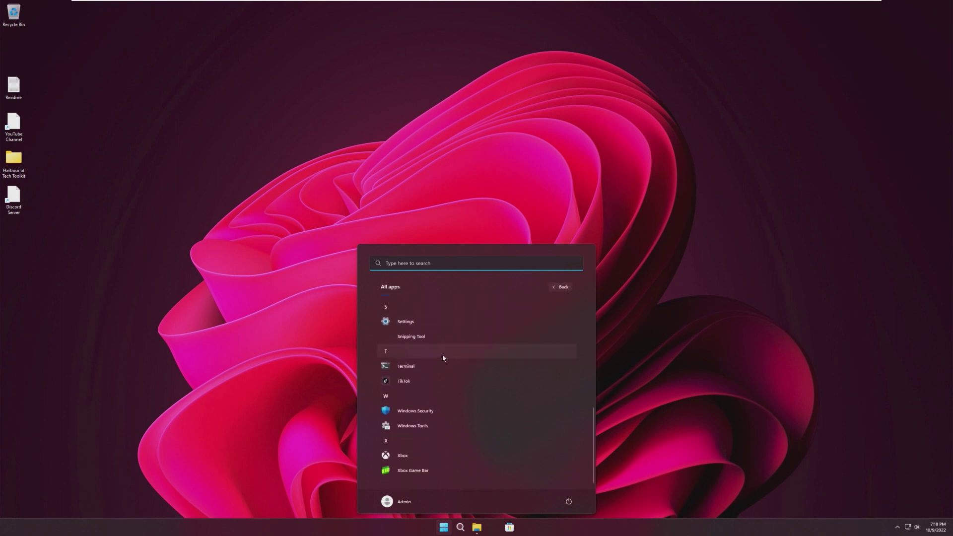
right_click(438, 379)
click(464, 400)
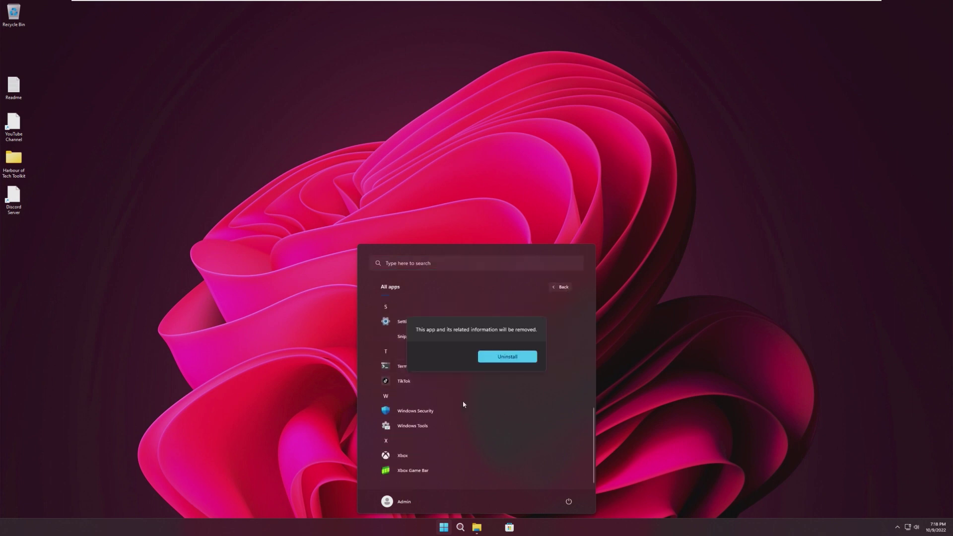
click(507, 356)
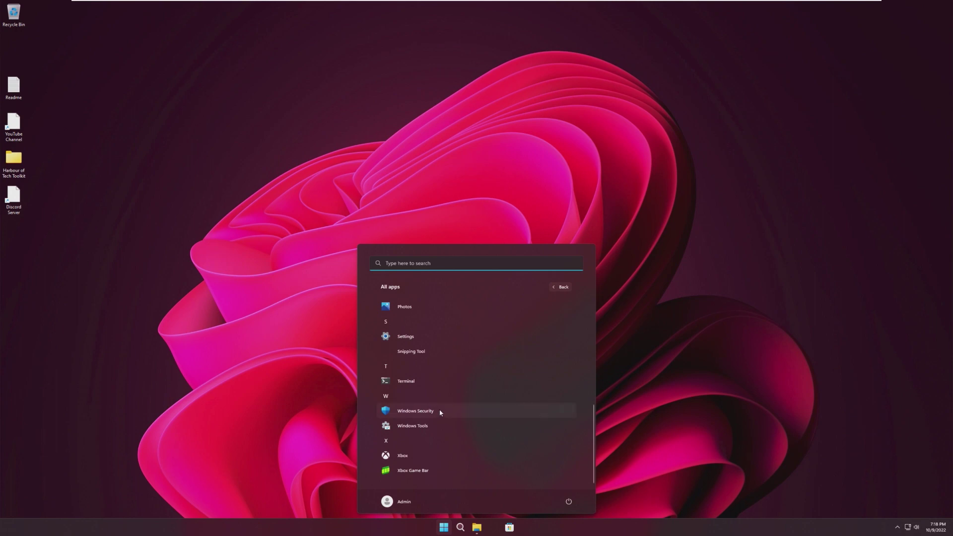
key(Escape)
Launch the Xbox app from All apps and close its update window.
click(449, 533)
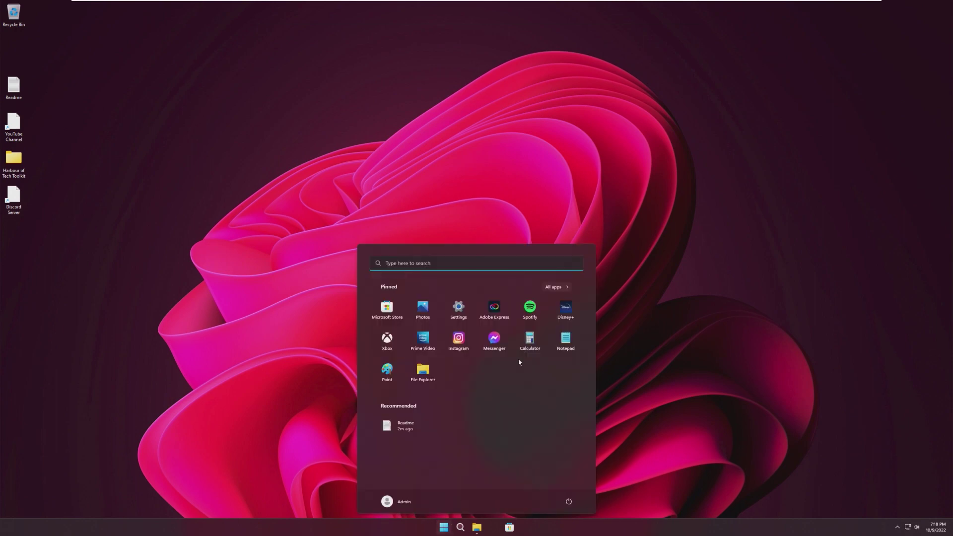
click(559, 288)
scroll(446, 387, down, 5)
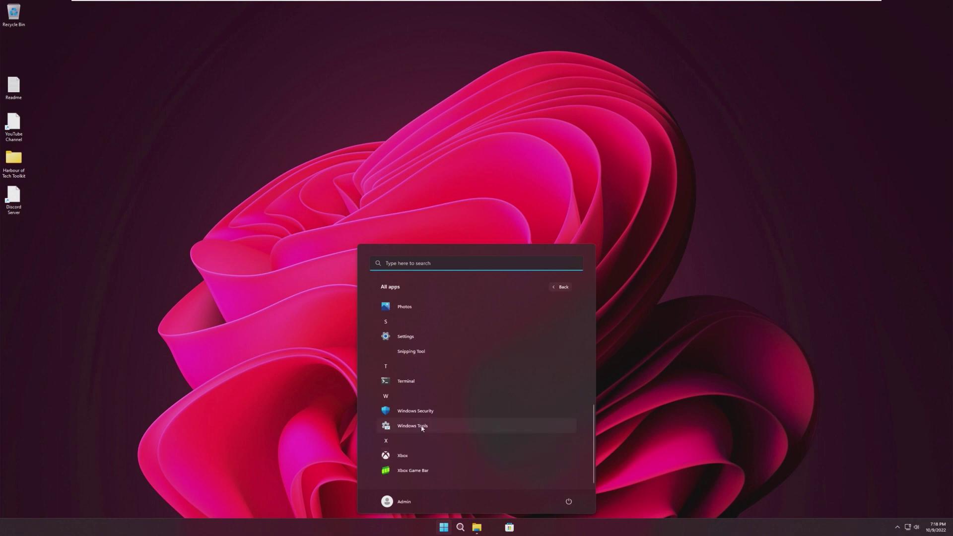
click(397, 459)
click(619, 43)
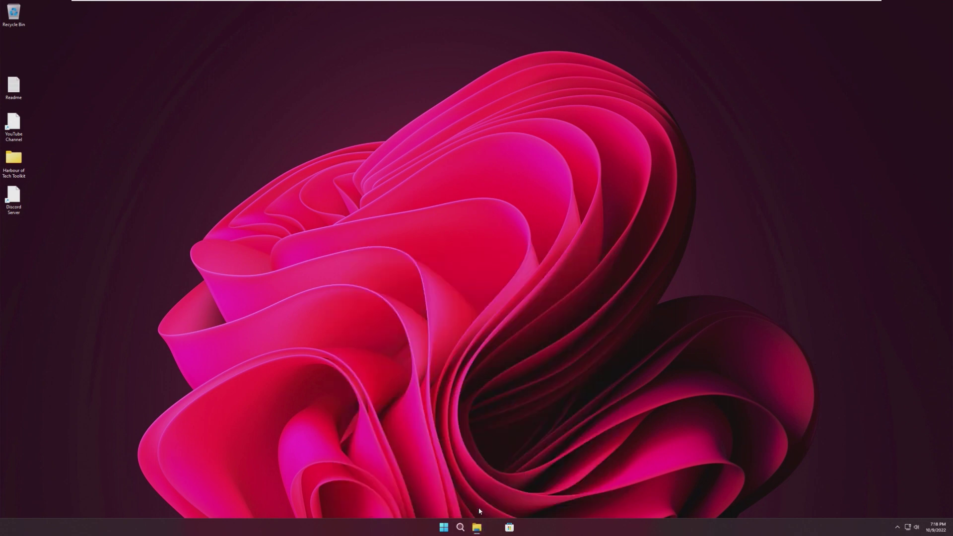
Run winver to confirm version 22H2 build 22621.1, then close the About Windows box.
key(super+r)
text(winv)
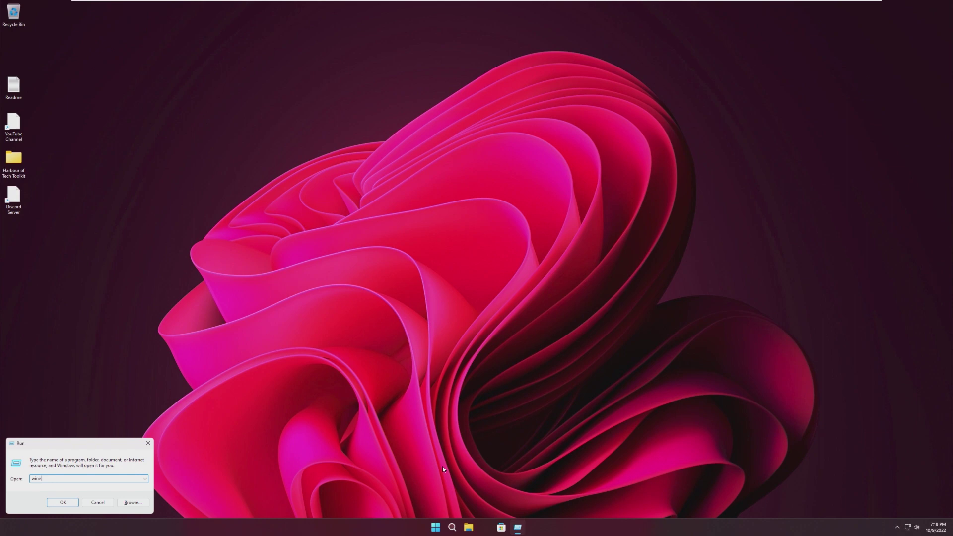
text(er)
key(Return)
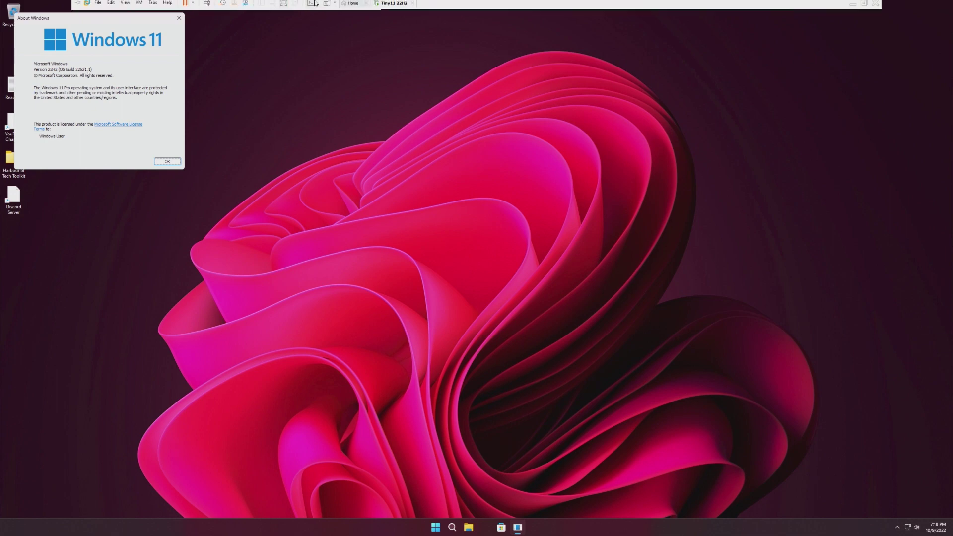
key(super+r)
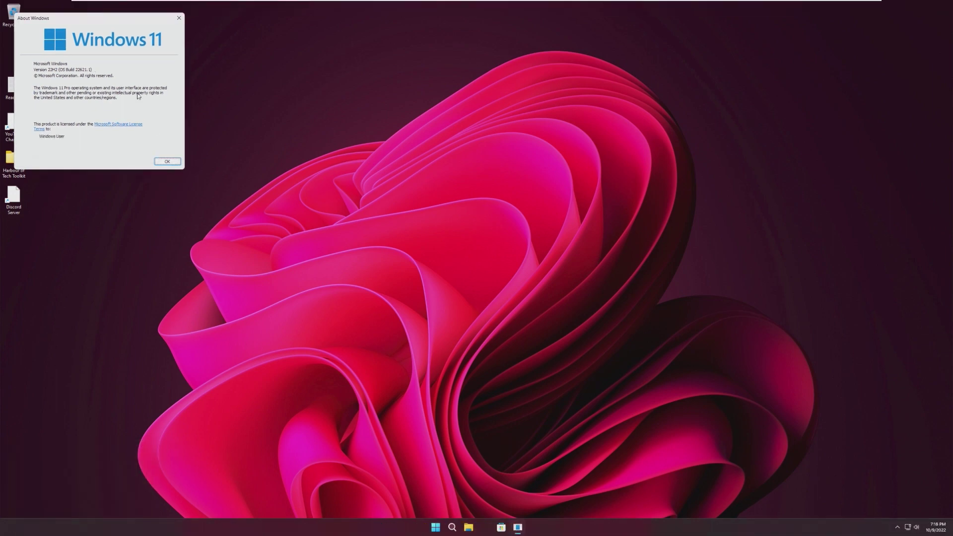
click(167, 161)
Sweep several selection boxes across the empty desktop.
drag(486, 309, 563, 447)
drag(609, 256, 143, 304)
drag(188, 122, 616, 484)
Open the Settings app from All apps and maximize its window.
click(448, 524)
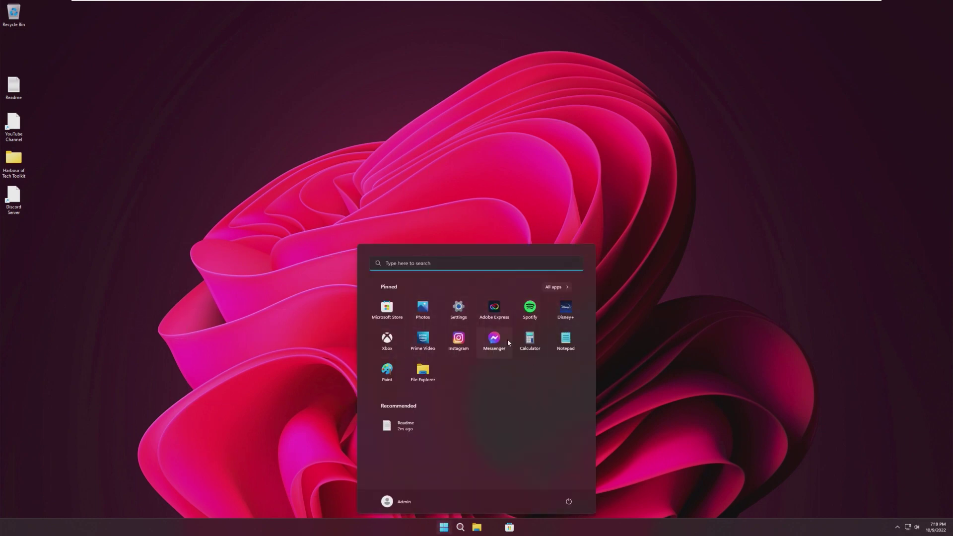
click(555, 286)
scroll(432, 387, down, 10)
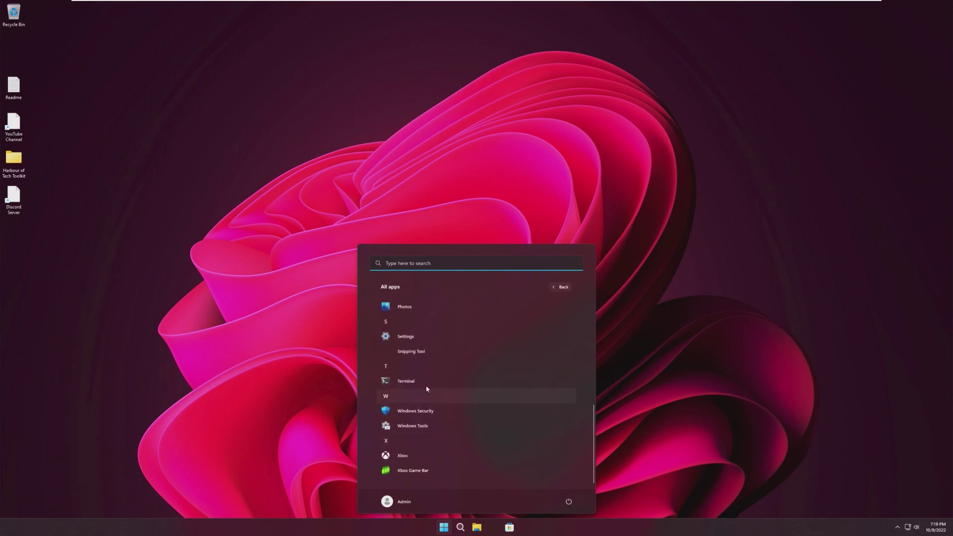
click(428, 337)
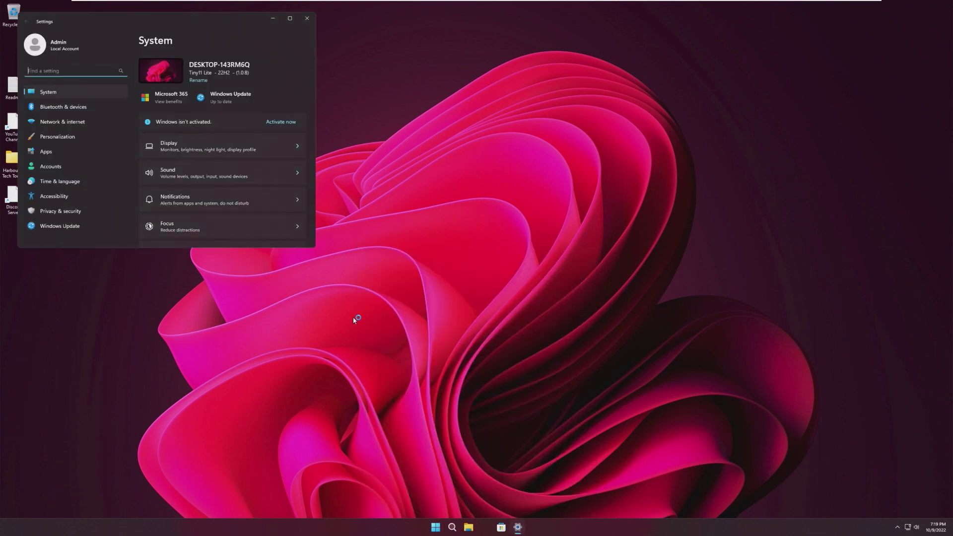
click(290, 19)
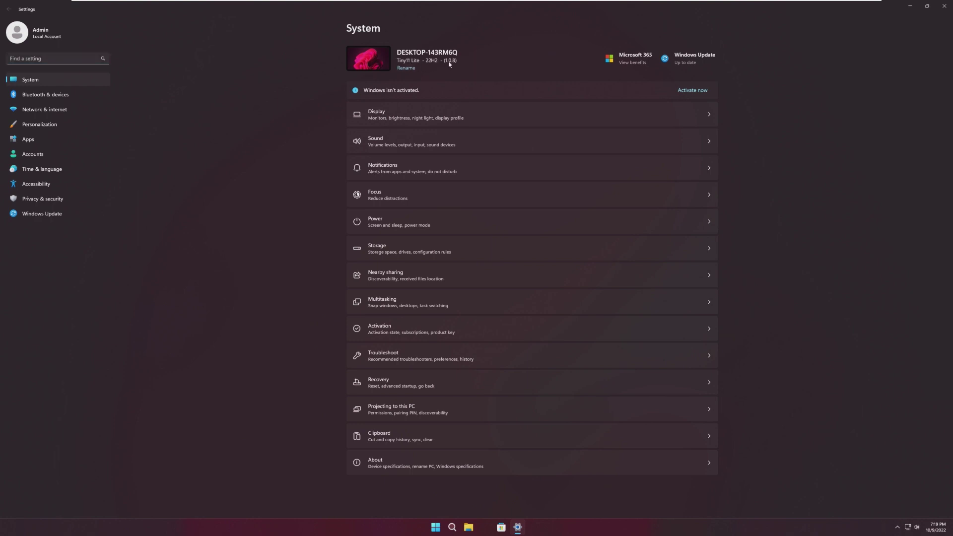
Review the About page showing Windows 11 Pro 22H2, then go to Windows Update.
click(497, 469)
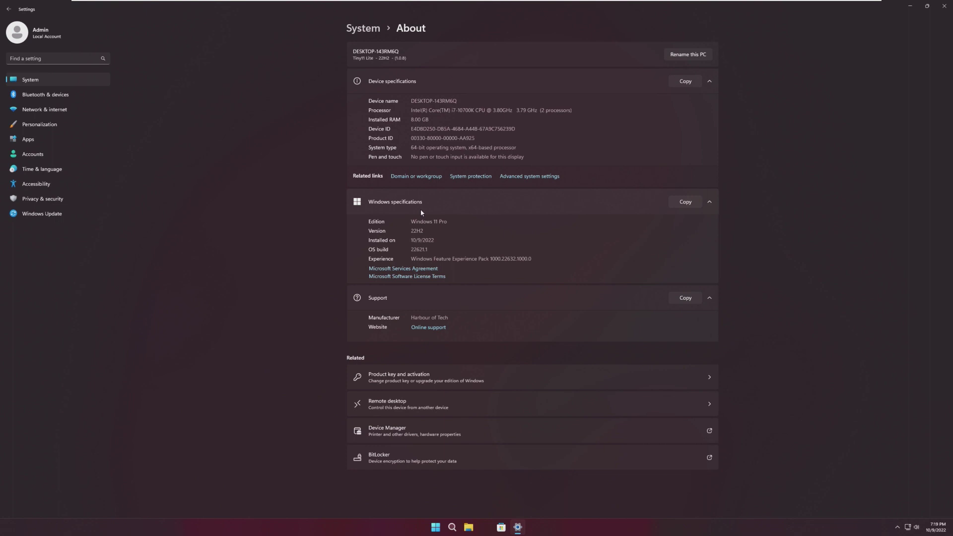
triple_click(421, 224)
click(400, 240)
click(64, 212)
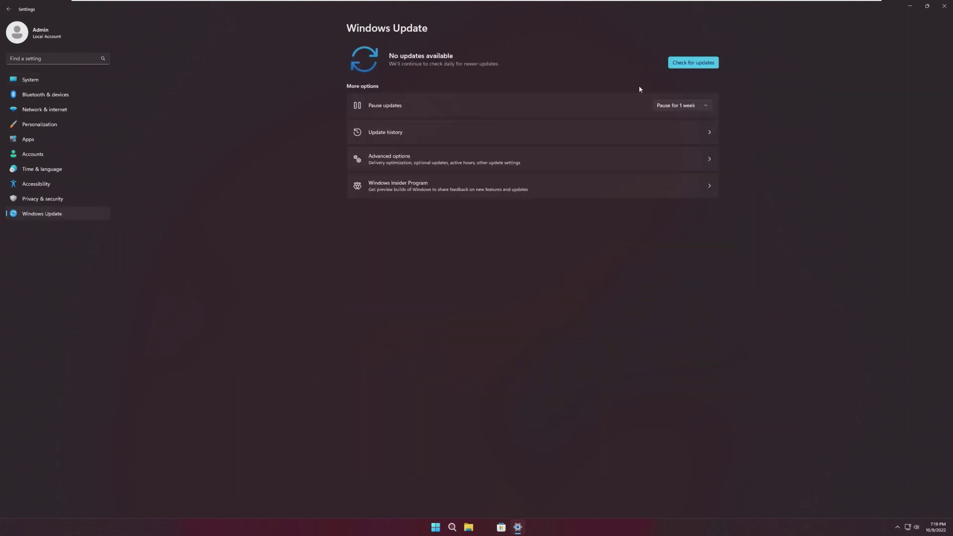
Check for updates to start the two 2022-09 cumulative updates, then restore the Settings window size.
click(682, 63)
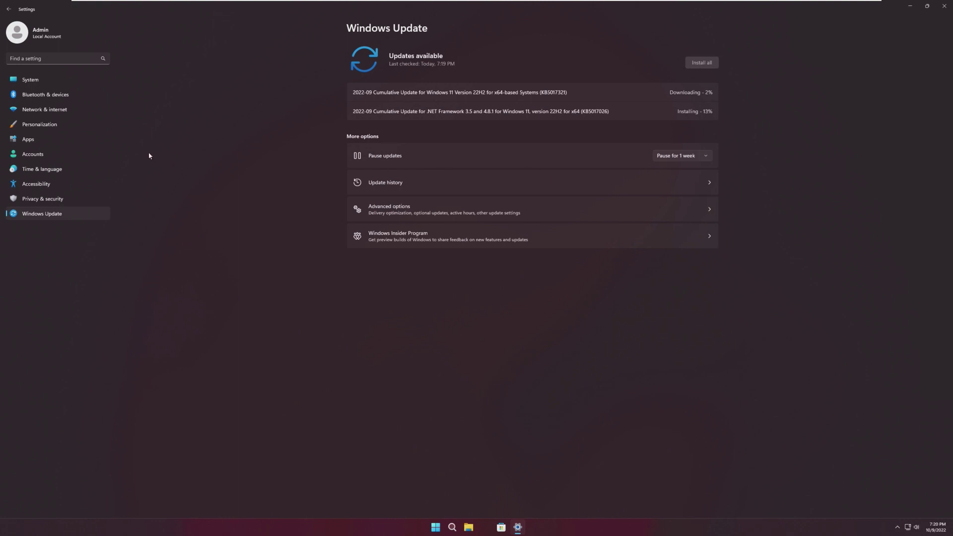
drag(84, 7, 323, 179)
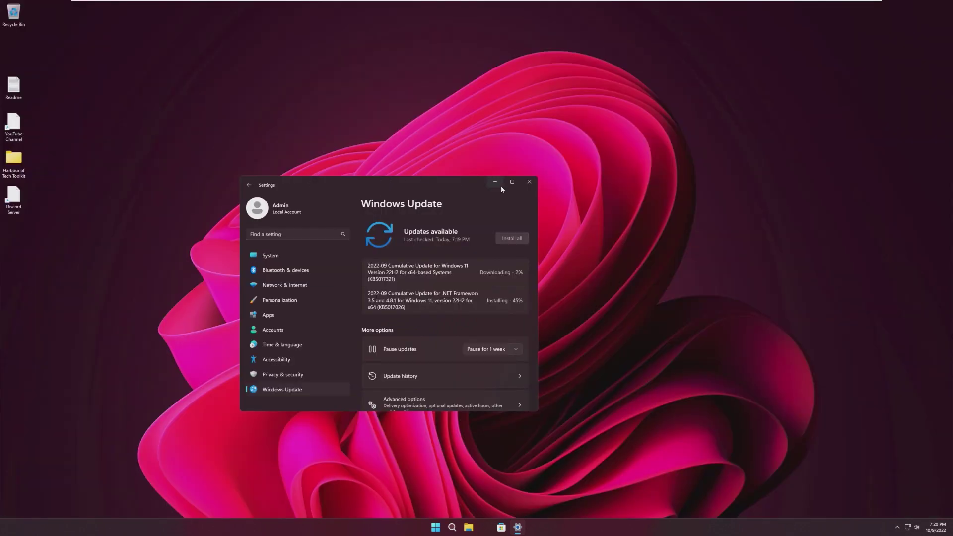
Close the Settings window, then open and close the Recycle Bin and This PC windows.
click(529, 182)
click(442, 527)
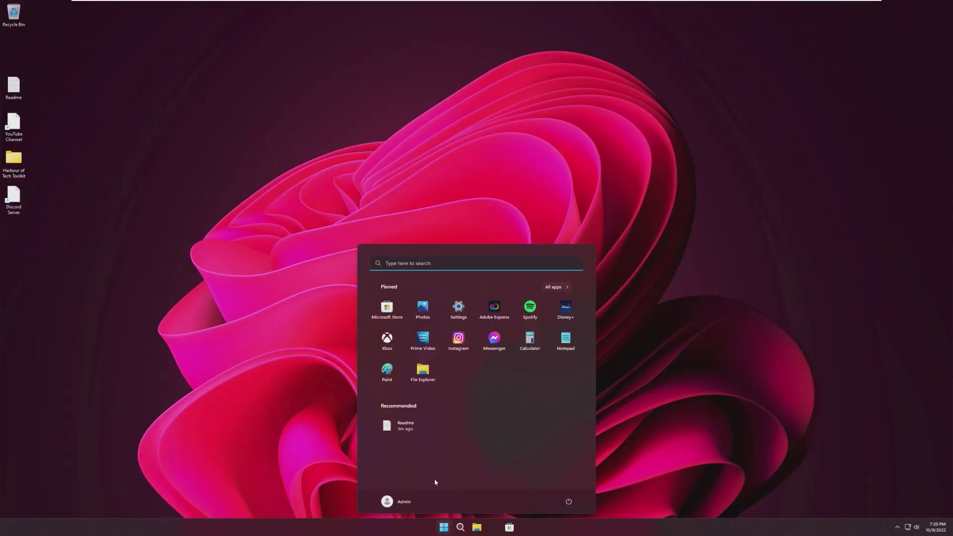
click(257, 280)
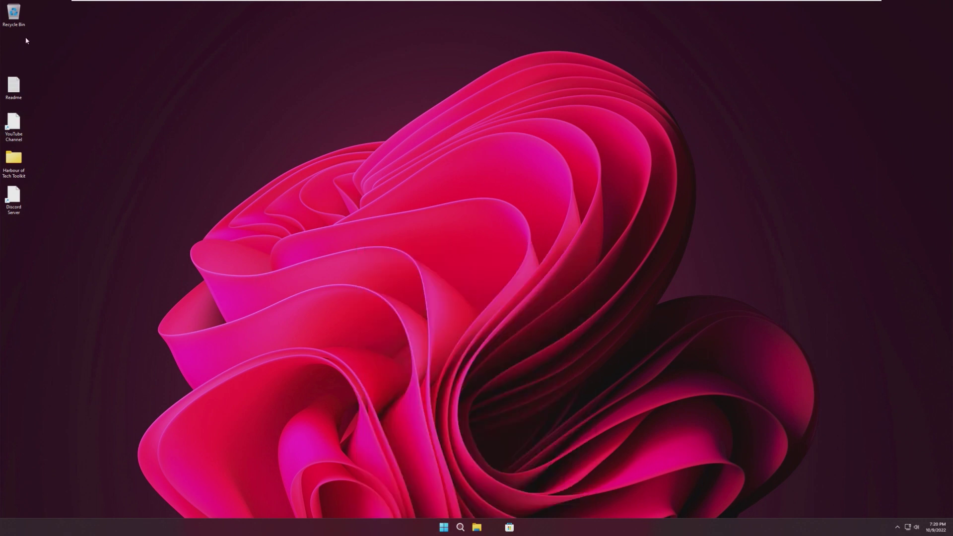
double_click(13, 13)
mouse_move(409, 154)
mouse_down()
mouse_move(425, 175)
mouse_move(373, 192)
mouse_move(395, 160)
mouse_up()
click(665, 154)
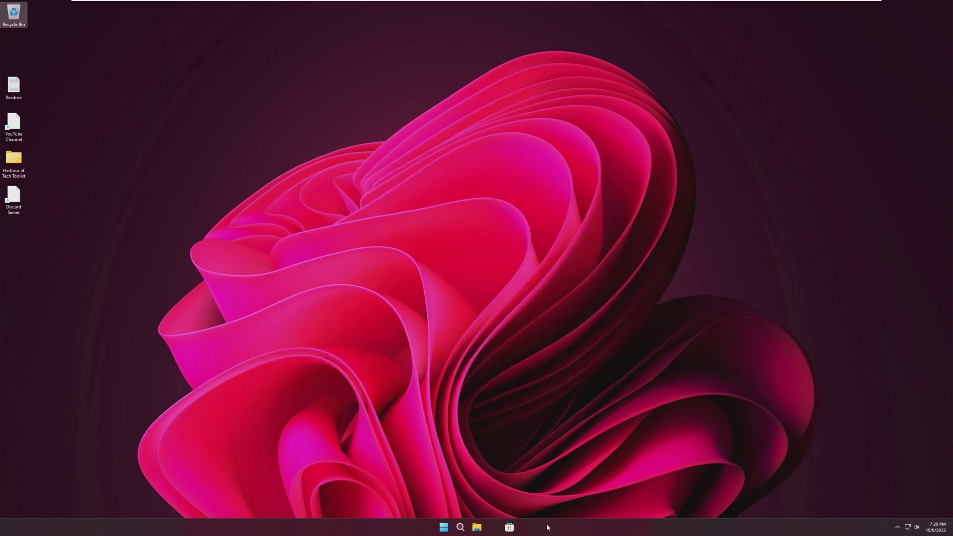
click(477, 526)
click(665, 157)
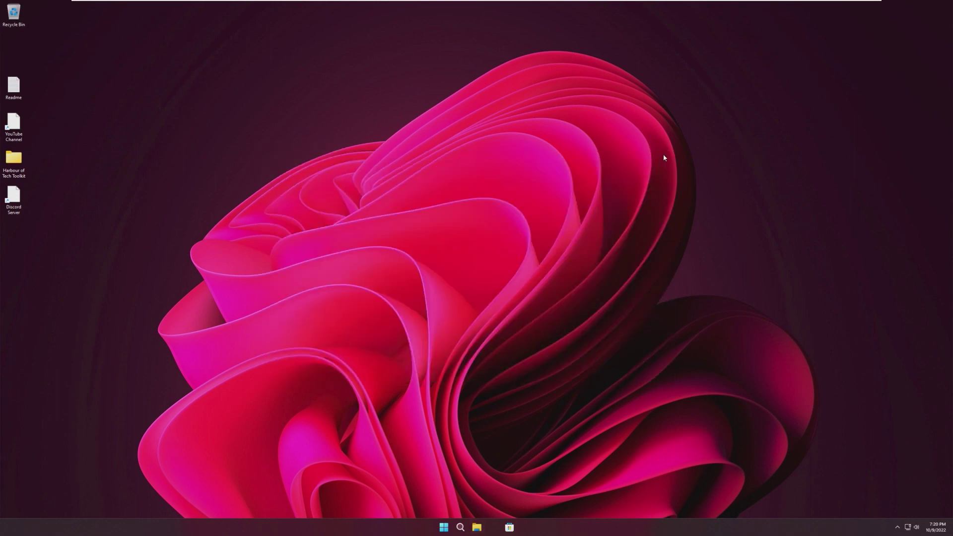
Open and close File Explorer from Start, then launch Task Manager with Ctrl+Shift+Esc.
click(443, 527)
click(420, 375)
click(666, 154)
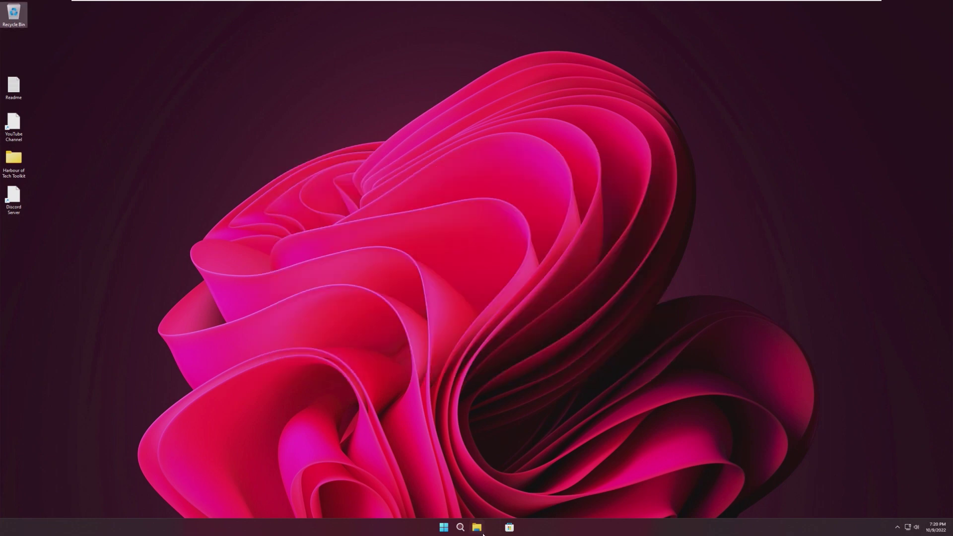
key(ctrl+shift+Escape)
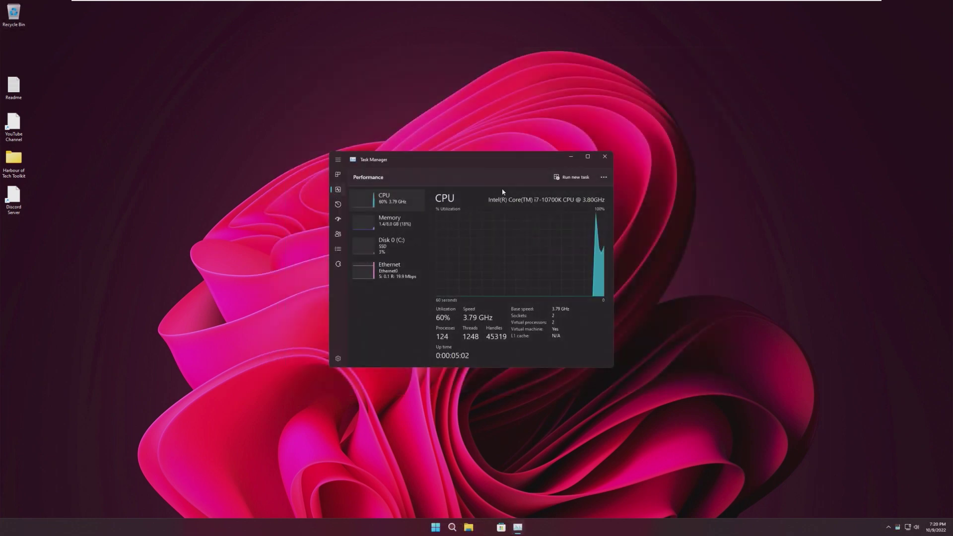
View memory usage in Task Manager, close it, and open the Harbour of Tech Toolkit folder.
click(405, 220)
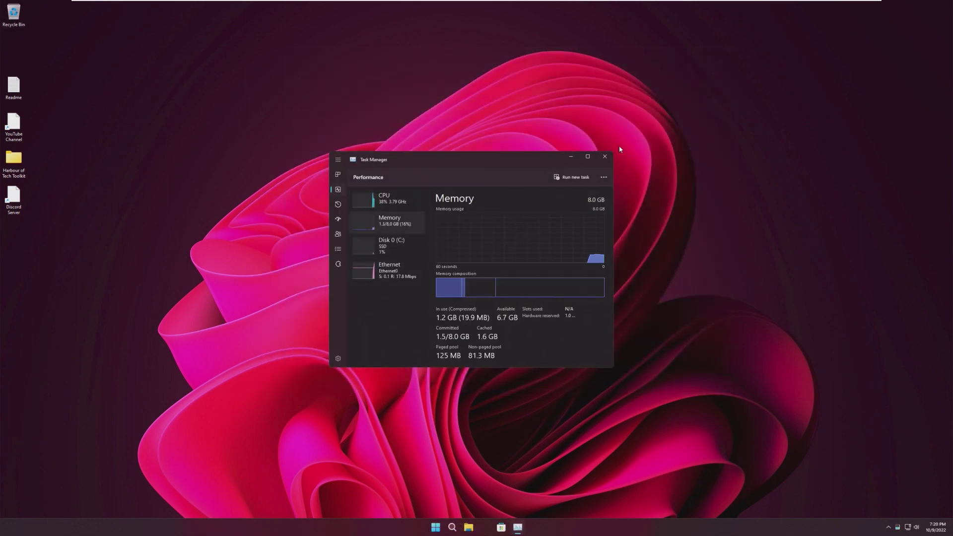
click(604, 156)
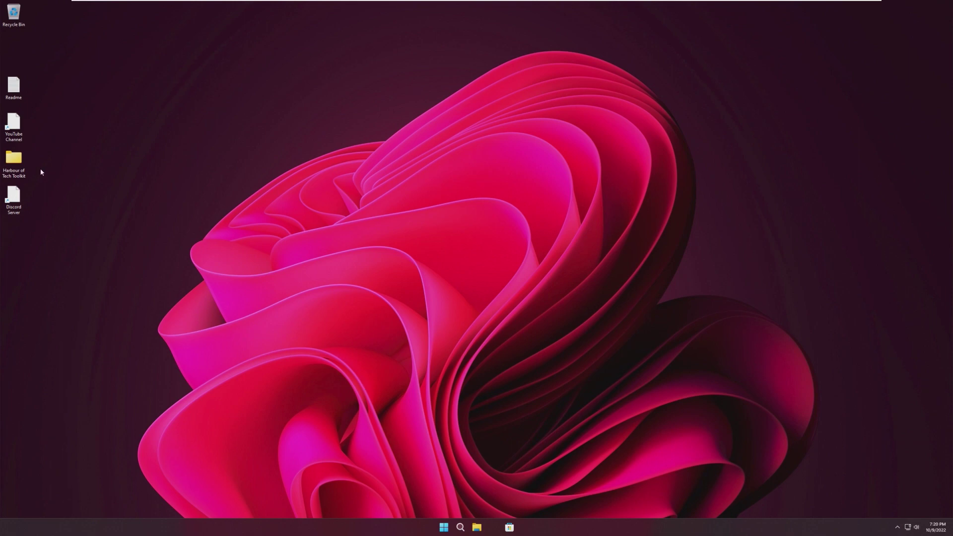
double_click(17, 164)
Run the Toolkit application as administrator and approve the permission prompt.
double_click(414, 240)
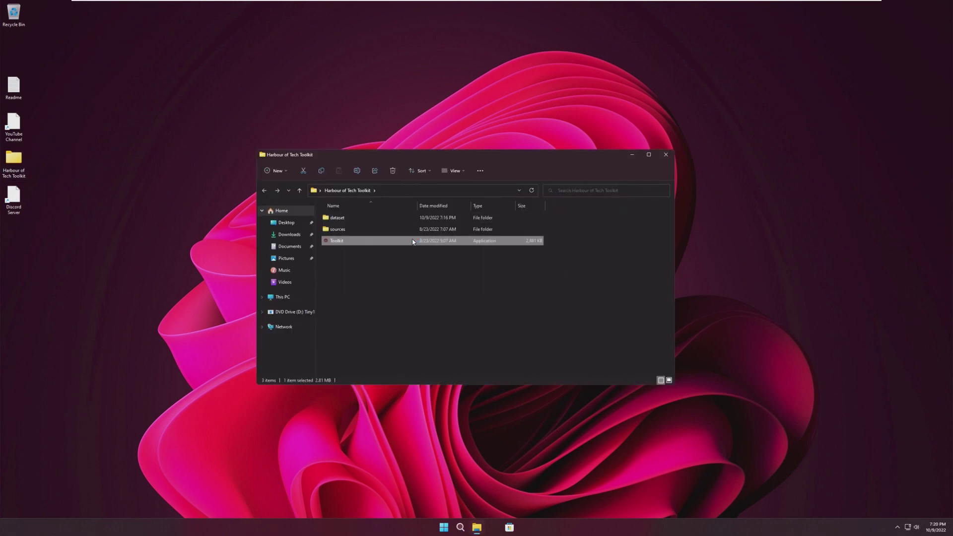
click(420, 130)
right_click(445, 243)
click(467, 276)
click(461, 331)
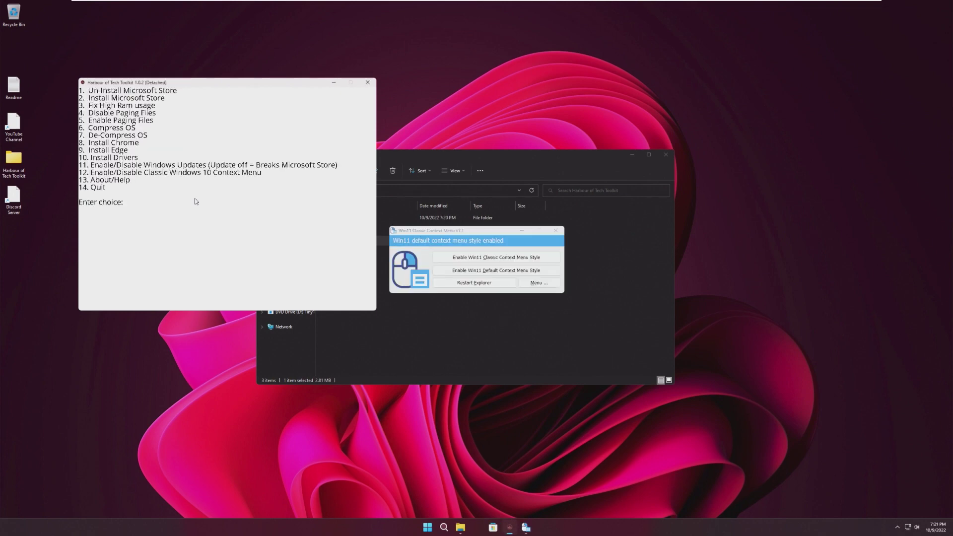
Enable the classic context menu with an Explorer restart, then switch back to the Windows 11 default.
click(519, 261)
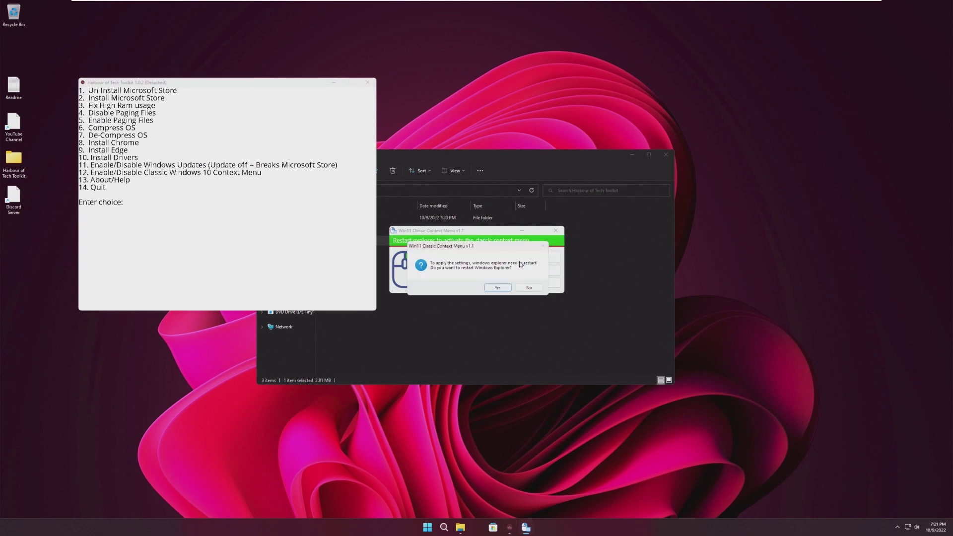
click(499, 288)
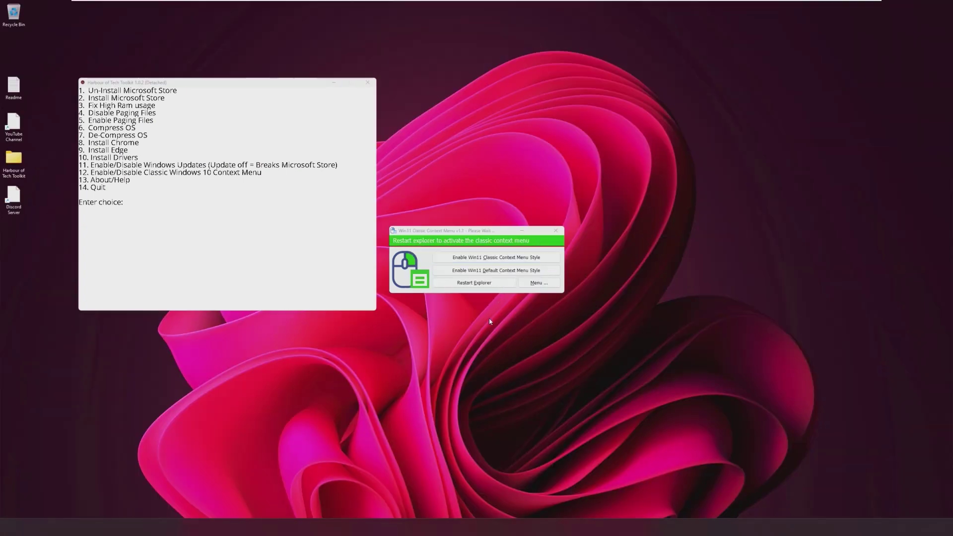
right_click(489, 320)
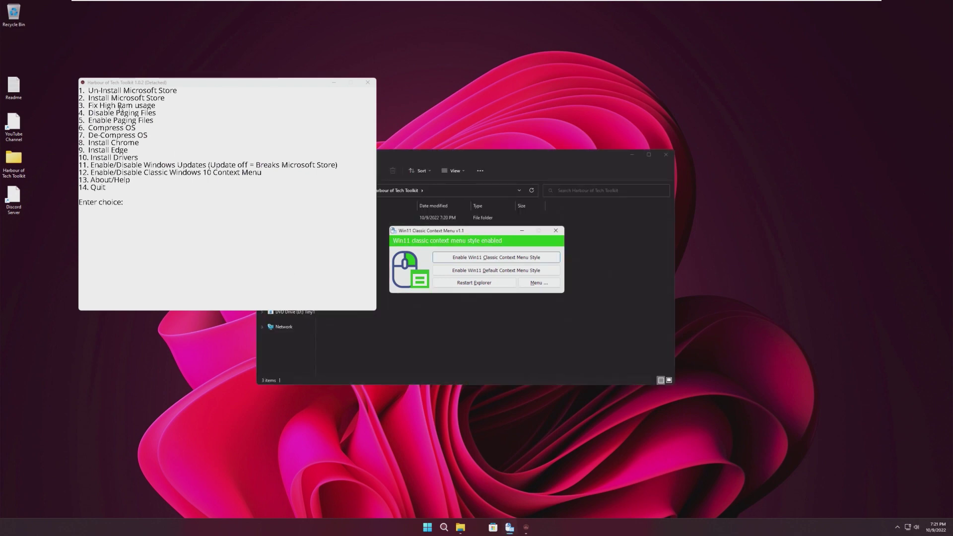
click(526, 270)
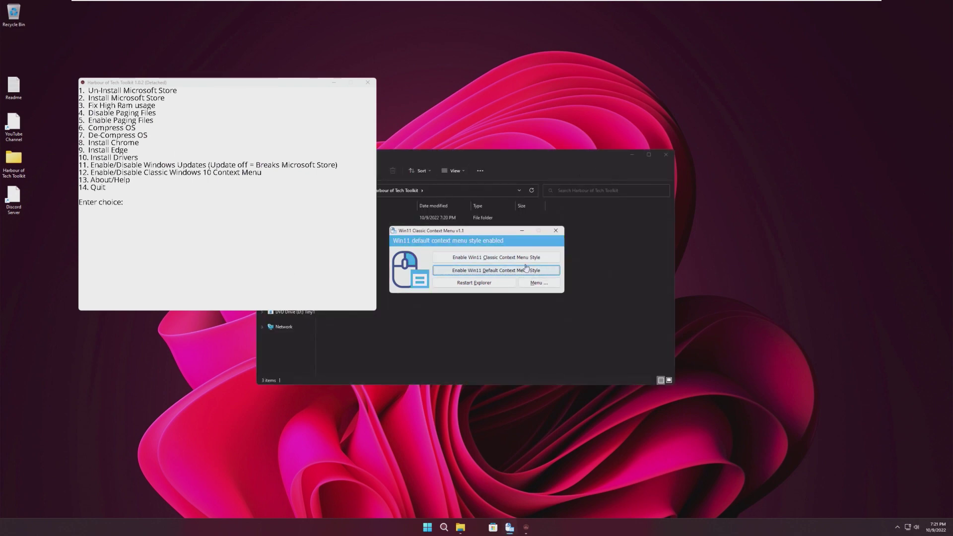
right_click(434, 340)
click(505, 321)
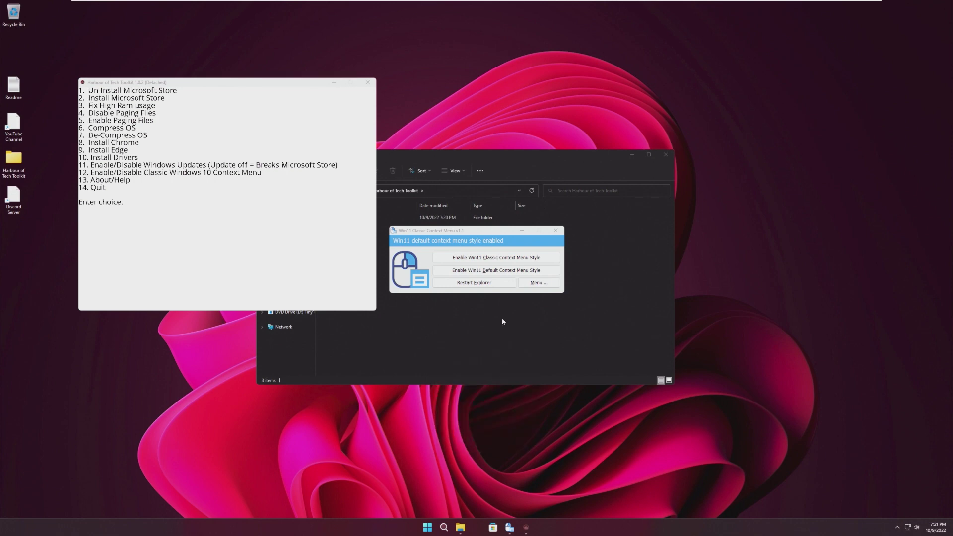
Close the context menu tool and the toolkit window.
click(554, 230)
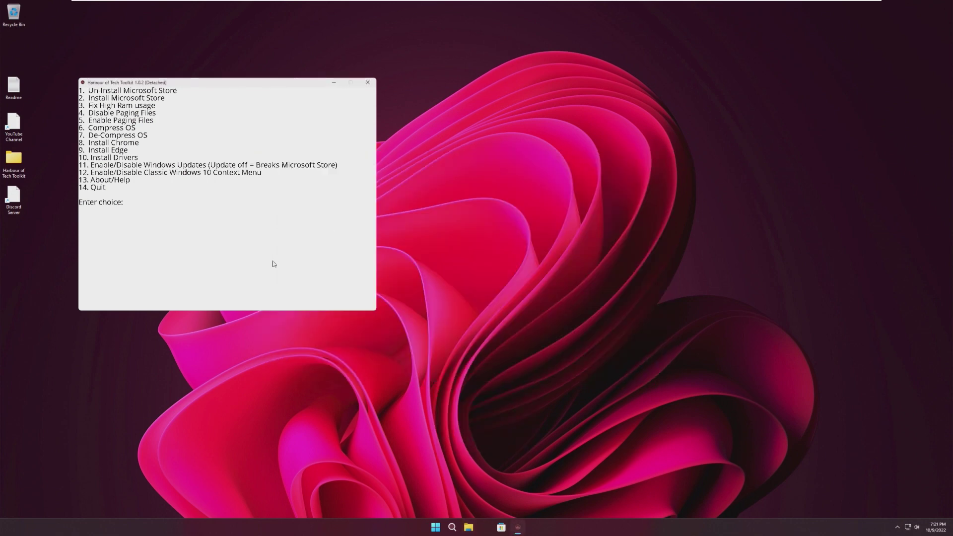
drag(152, 85, 259, 132)
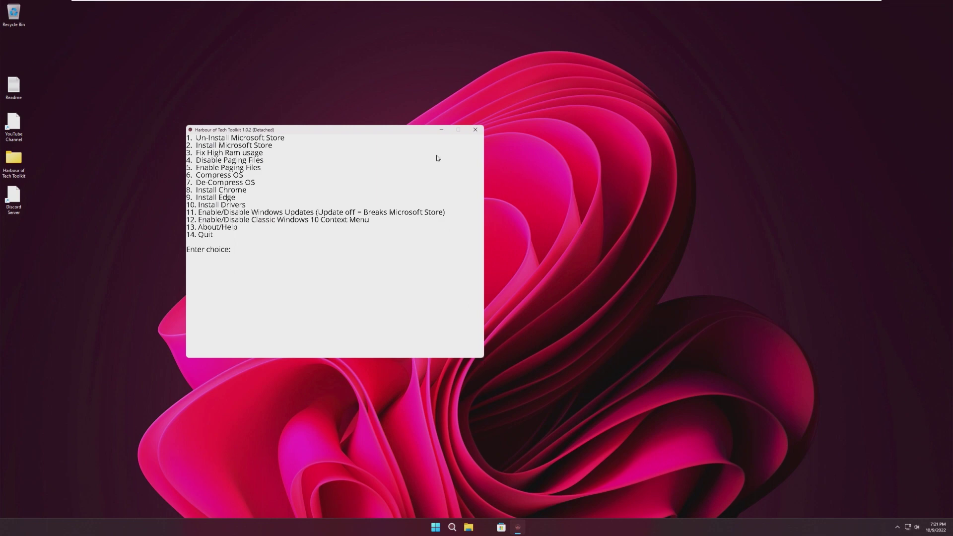
drag(346, 128, 379, 128)
click(507, 128)
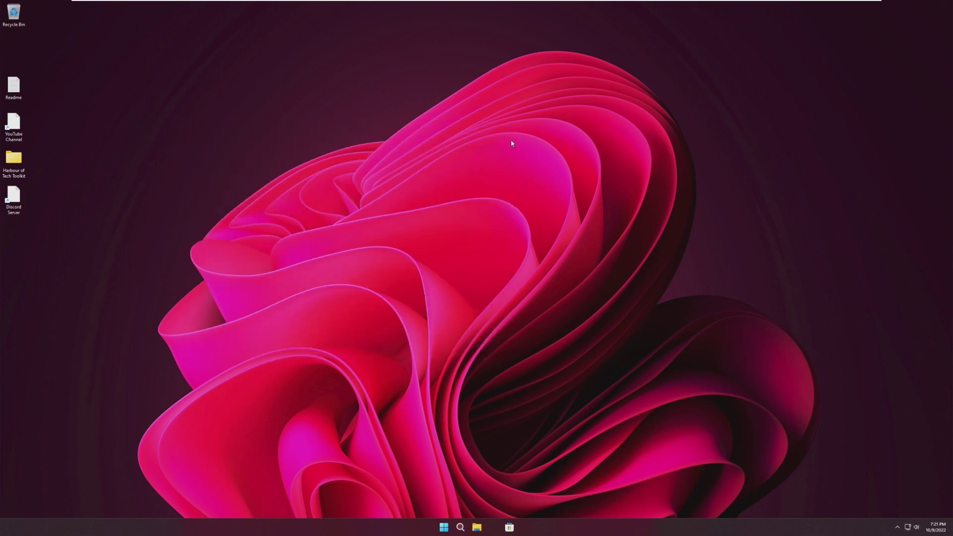
Apply the light Windows theme from Personalize and close the Settings window.
right_click(397, 296)
click(446, 370)
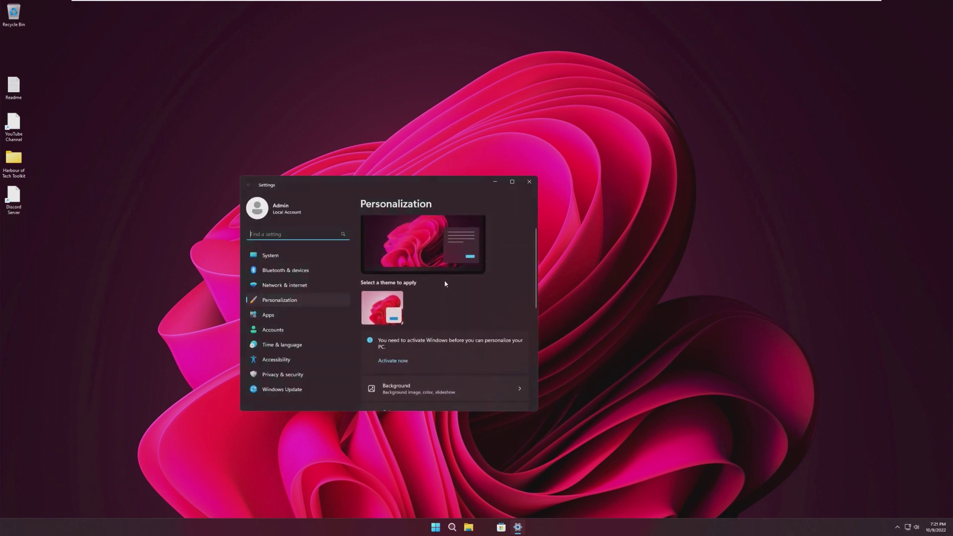
click(392, 318)
click(512, 182)
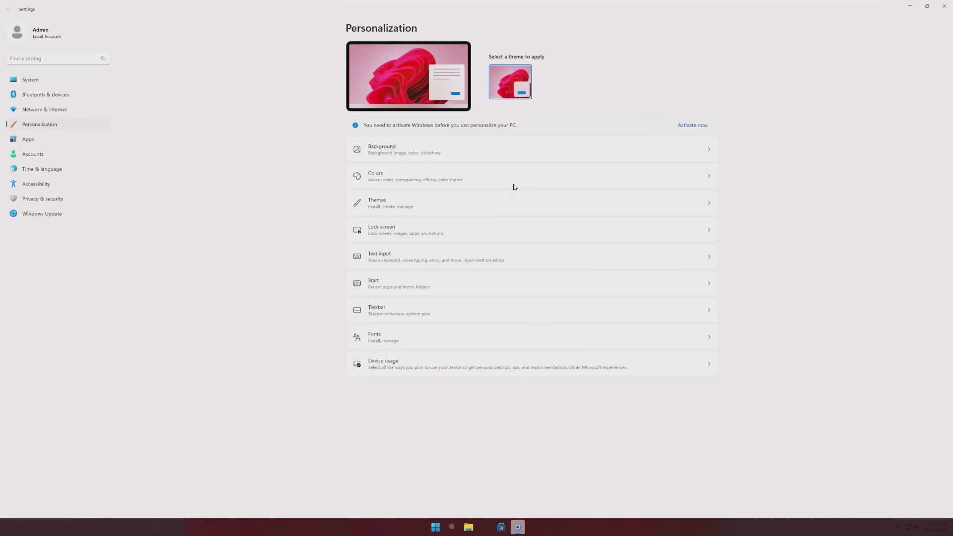
drag(397, 21, 332, 165)
click(472, 165)
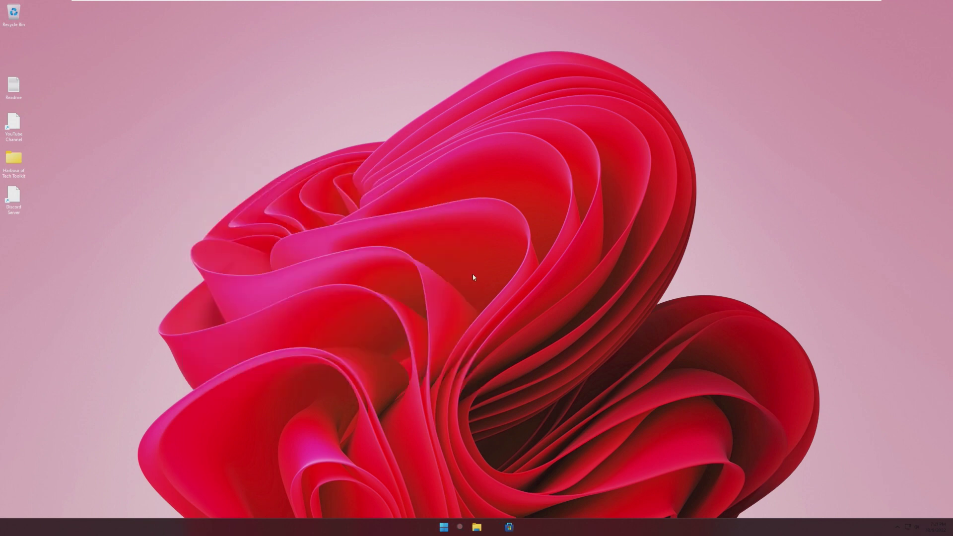
Toggle the Start menu and search panel to see the light theme, then close them.
click(447, 528)
click(449, 528)
click(450, 529)
click(460, 527)
click(444, 526)
click(460, 527)
key(Escape)
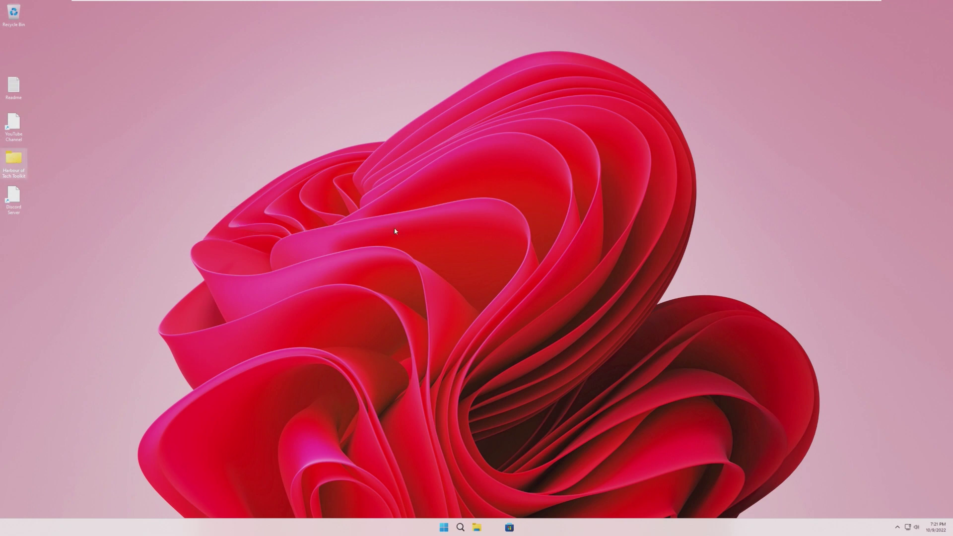
drag(358, 278, 615, 471)
click(439, 532)
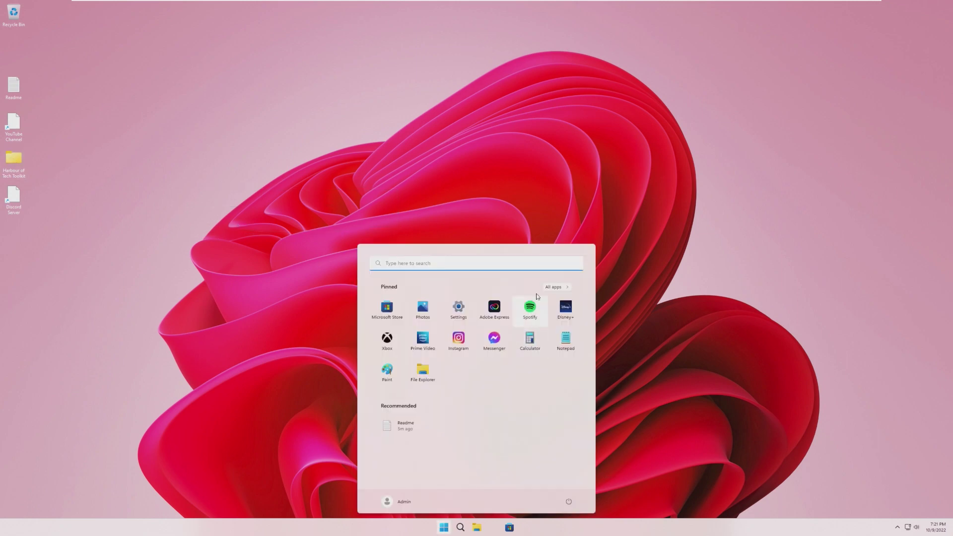
click(543, 286)
scroll(528, 367, down, 10)
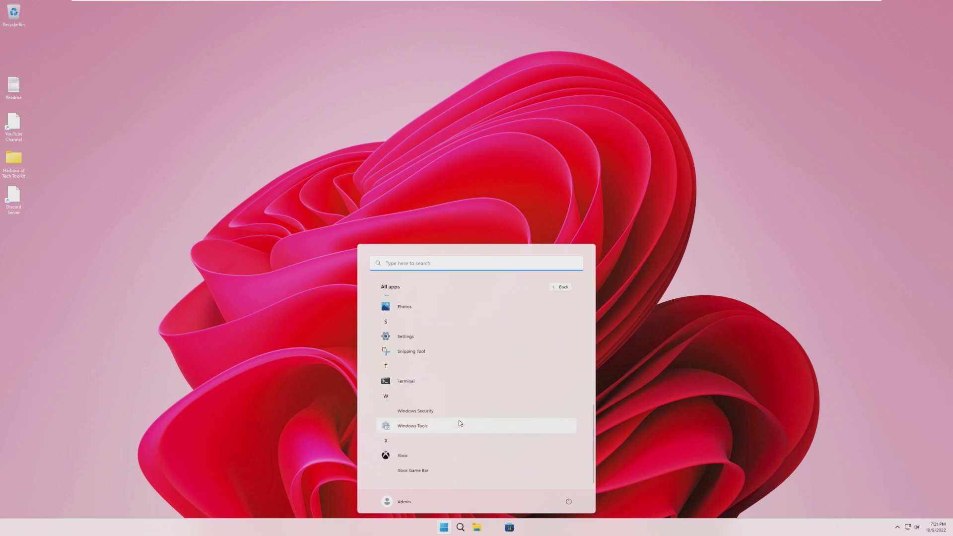
scroll(446, 419, up, 1)
click(462, 344)
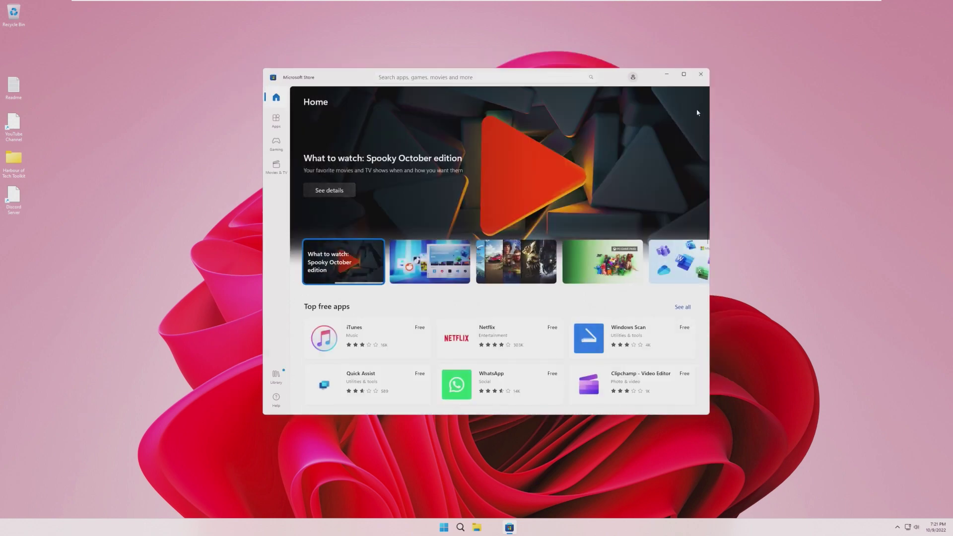
click(700, 74)
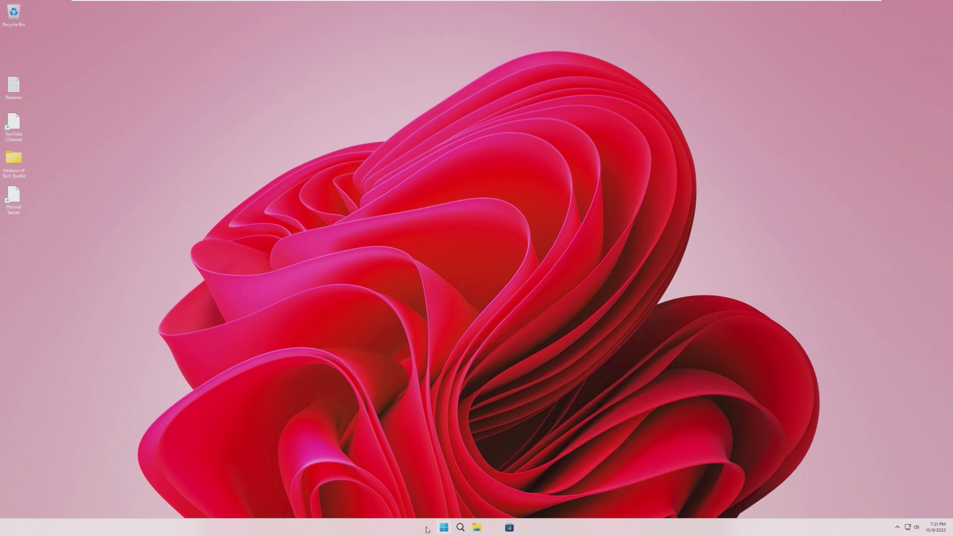
Open Task Manager from the Start quick-link menu, maximize it, and bring up Run new task.
right_click(442, 530)
click(454, 440)
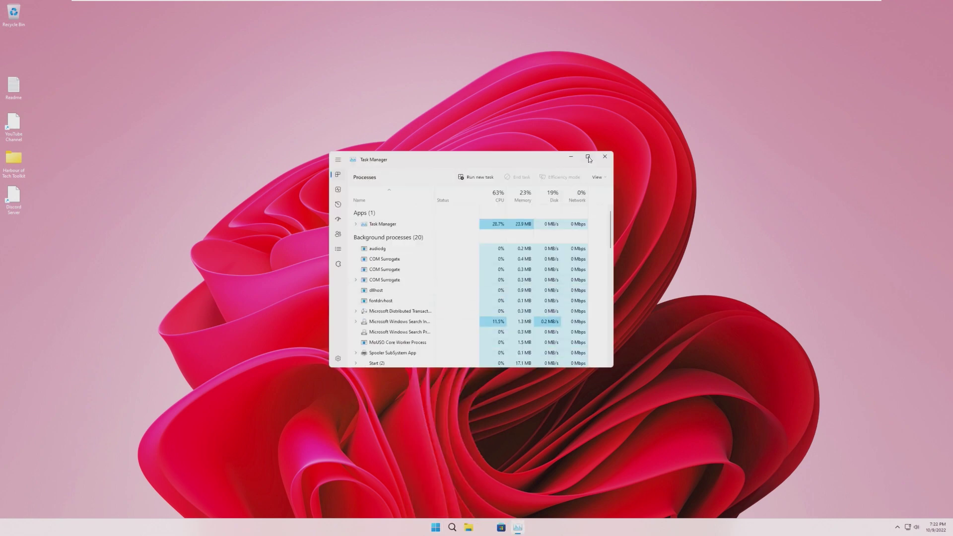
click(588, 158)
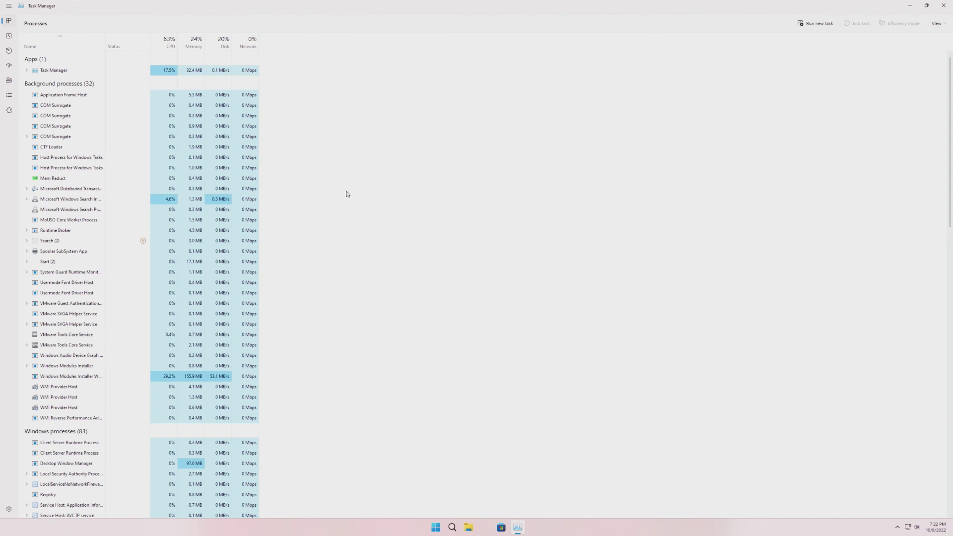
click(10, 38)
click(9, 52)
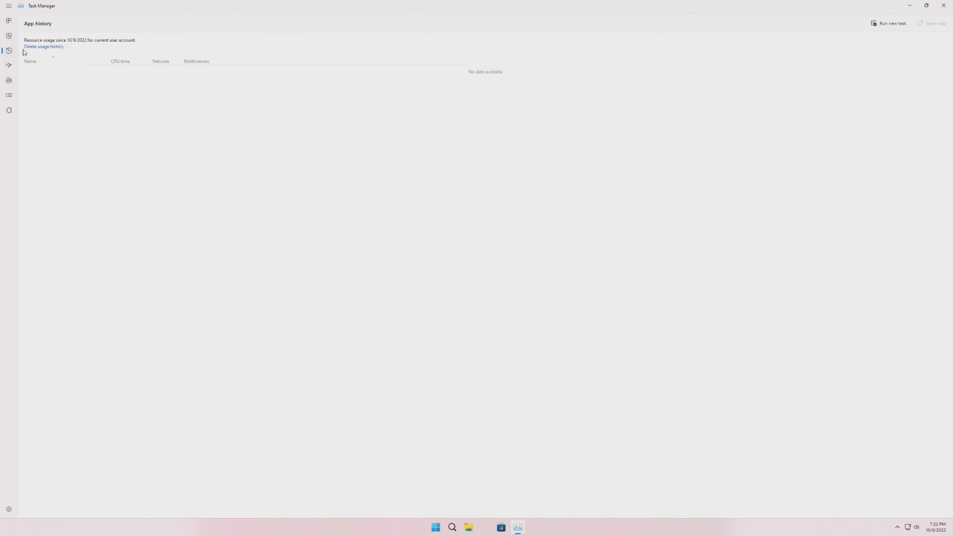
click(897, 23)
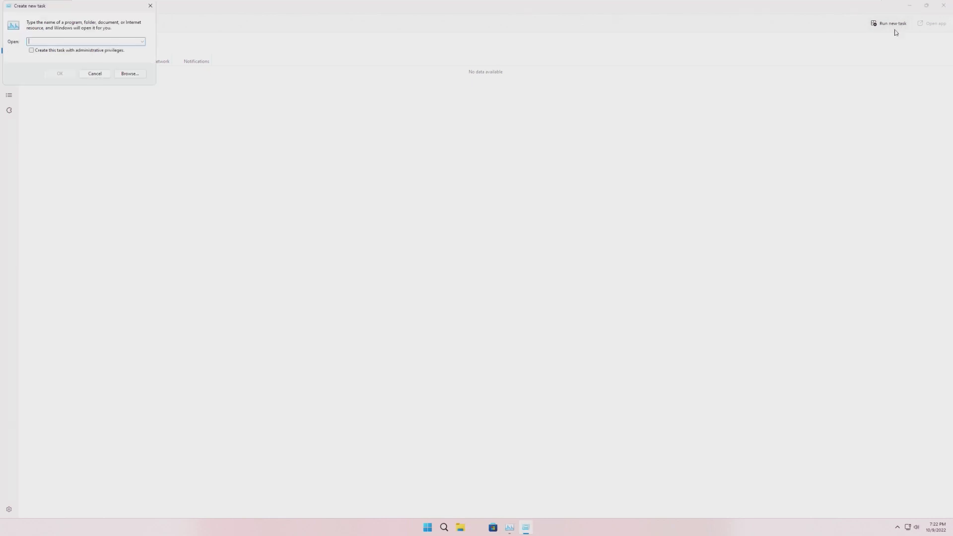